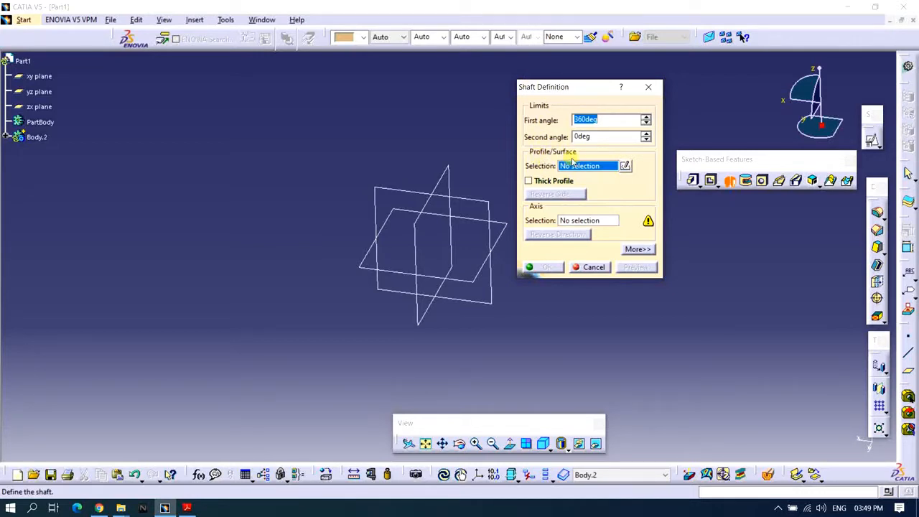
{"action": "left_click", "coordinate": [593, 221]}
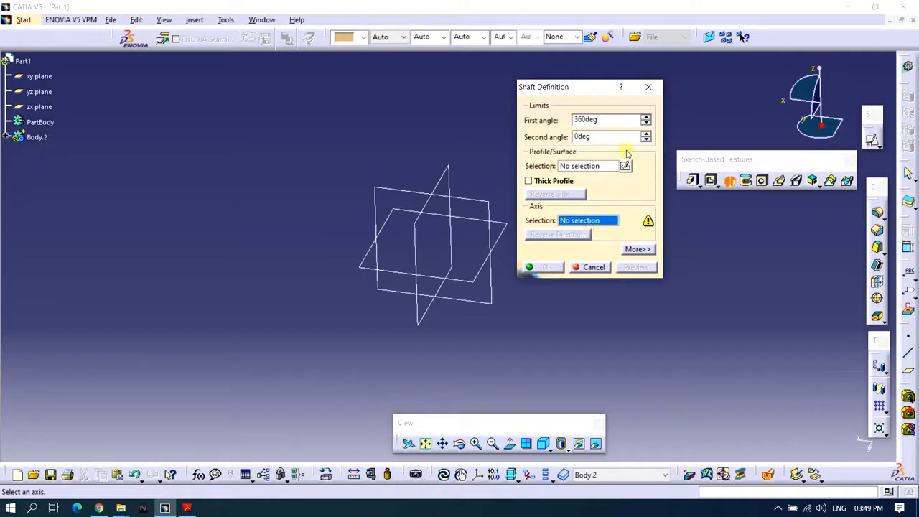
{"action": "left_click", "coordinate": [649, 87]}
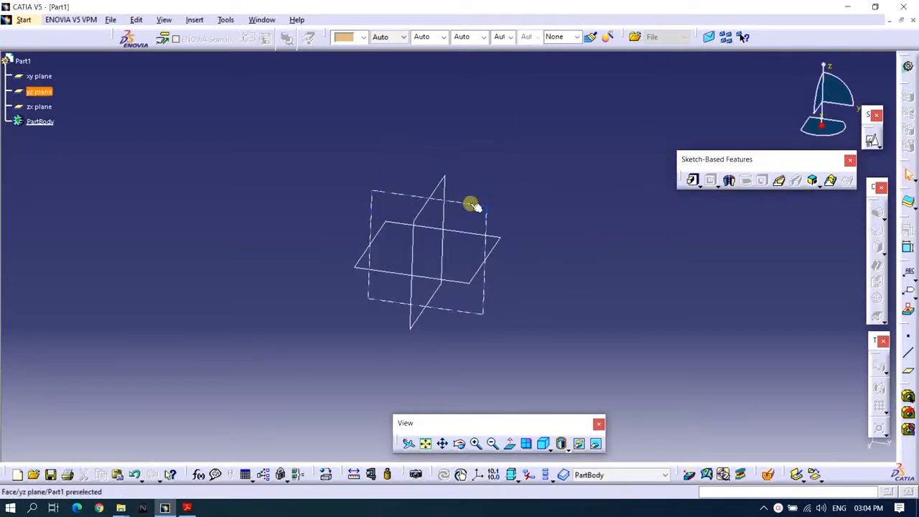
Step: Create a positioned sketch on the yz plane
{"action": "left_click", "coordinate": [474, 207]}
{"action": "left_click", "coordinate": [873, 140]}
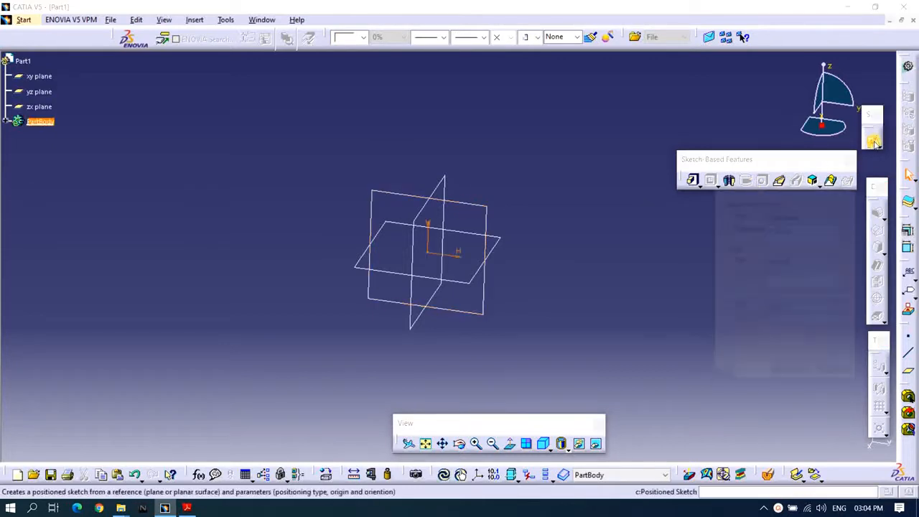
{"action": "left_click", "coordinate": [785, 375]}
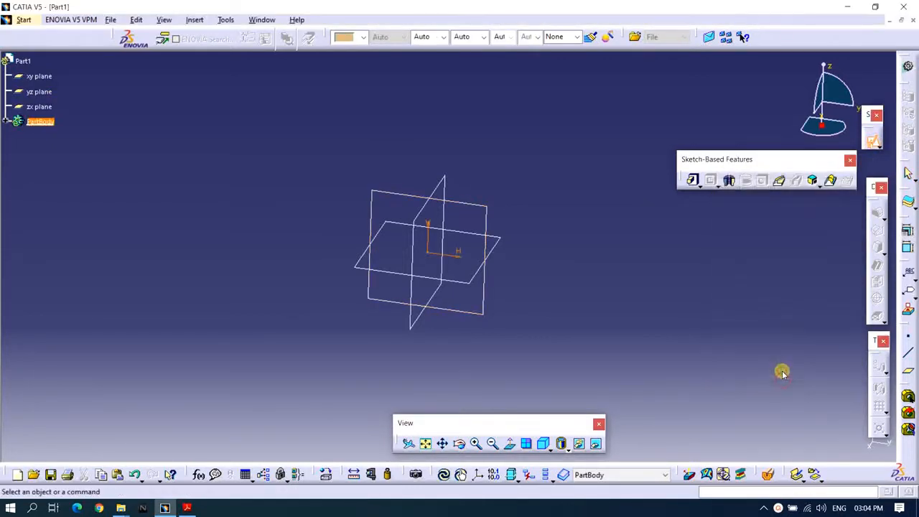
Step: Sketch a closed six-sided stepped profile with a sloped top, left of the vertical axis, starting at about H -35 mm, V 112 mm
{"action": "left_click", "coordinate": [752, 195]}
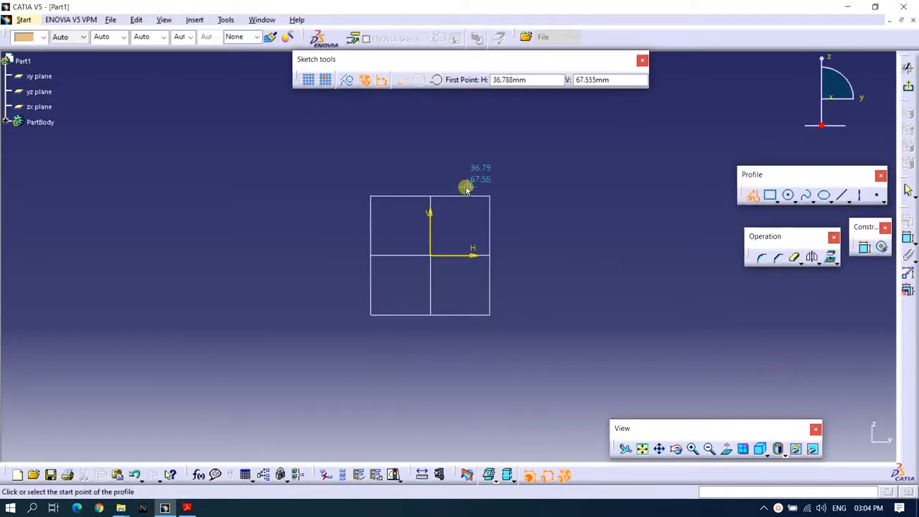
{"action": "left_click", "coordinate": [394, 142]}
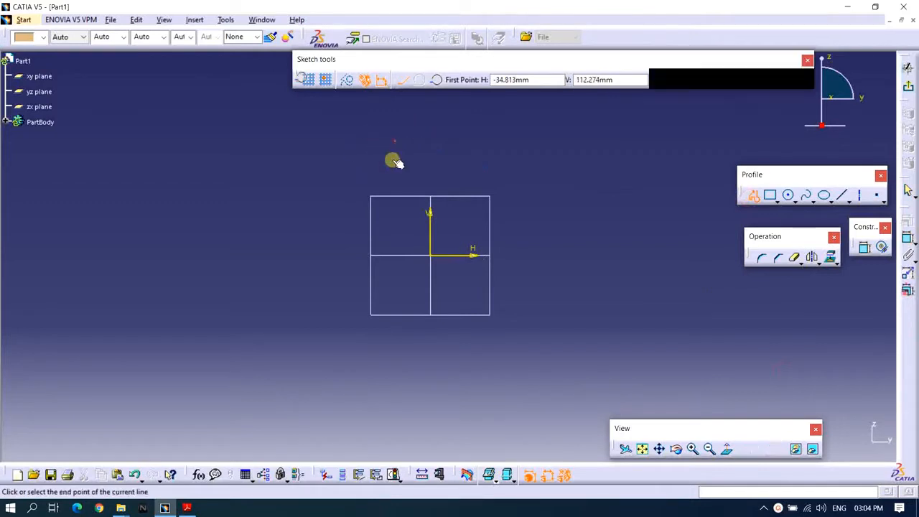
{"action": "left_click", "coordinate": [392, 219]}
{"action": "left_click", "coordinate": [320, 221]}
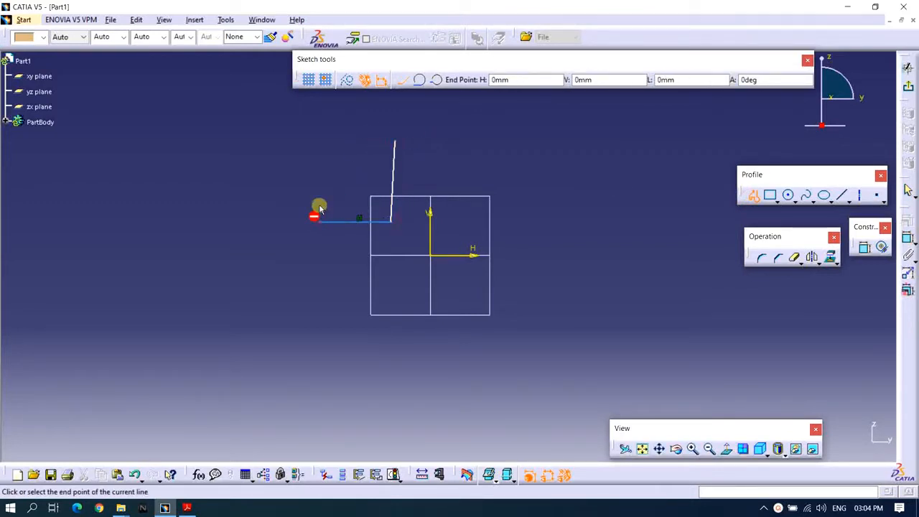
{"action": "left_click", "coordinate": [319, 190]}
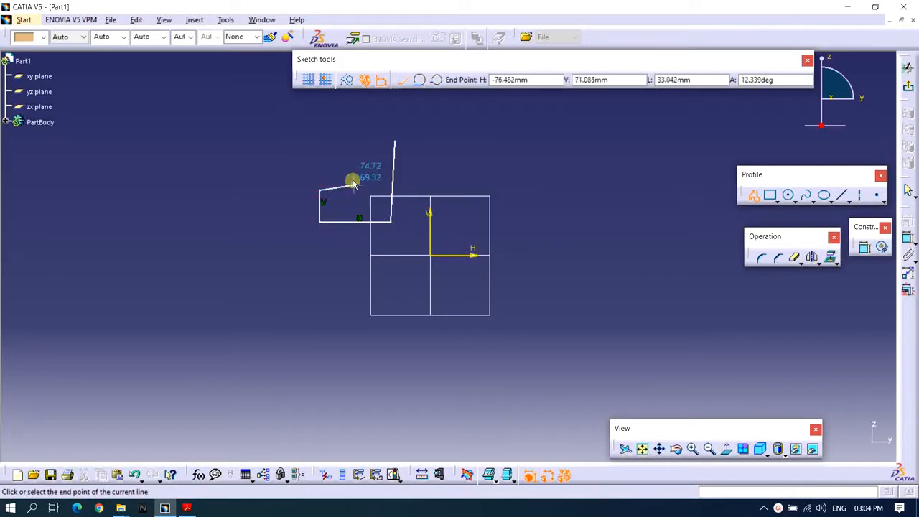
{"action": "left_click", "coordinate": [349, 190]}
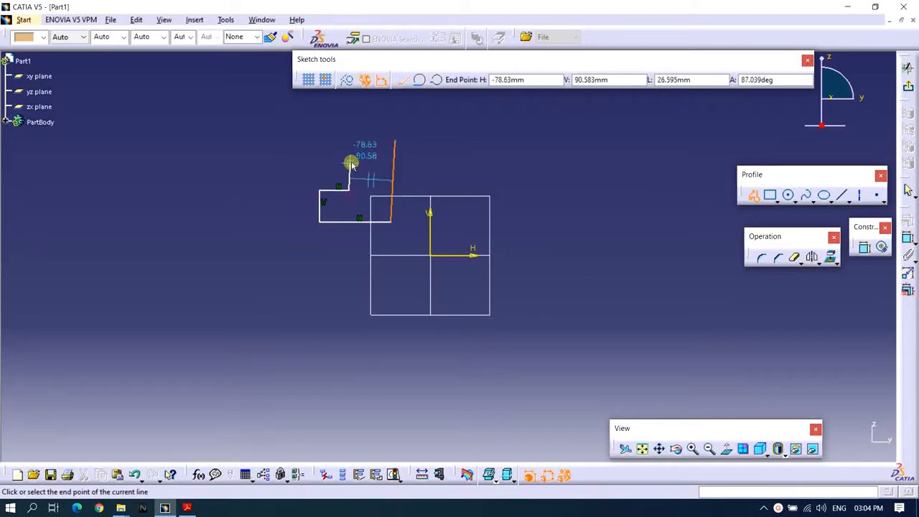
{"action": "left_click", "coordinate": [350, 164]}
{"action": "left_click", "coordinate": [394, 143]}
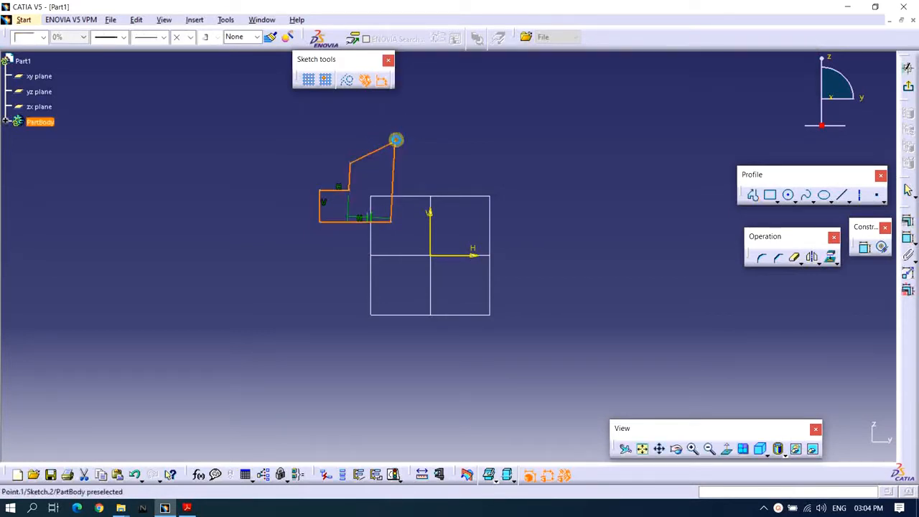
Step: Constrain the profile's long right edge and its short upper-left edge to vertical
{"action": "left_click", "coordinate": [864, 247]}
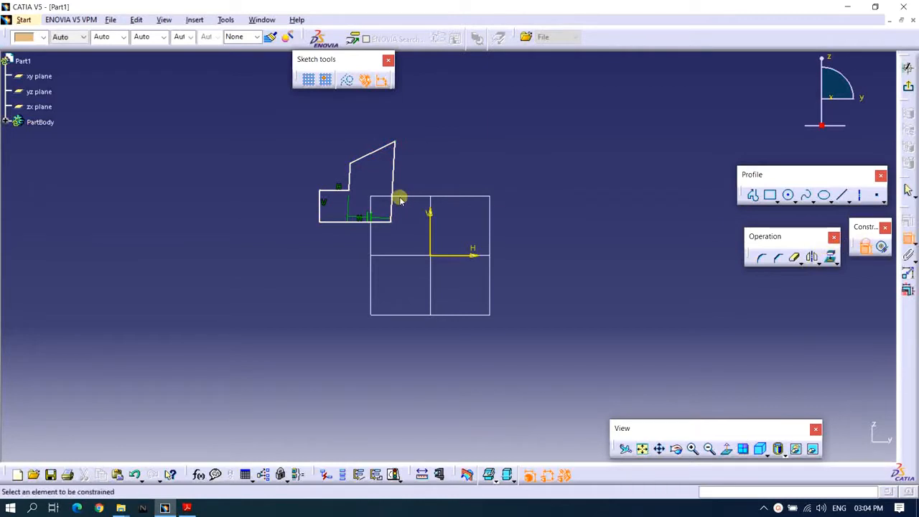
{"action": "left_click", "coordinate": [394, 186]}
{"action": "right_click", "coordinate": [399, 188]}
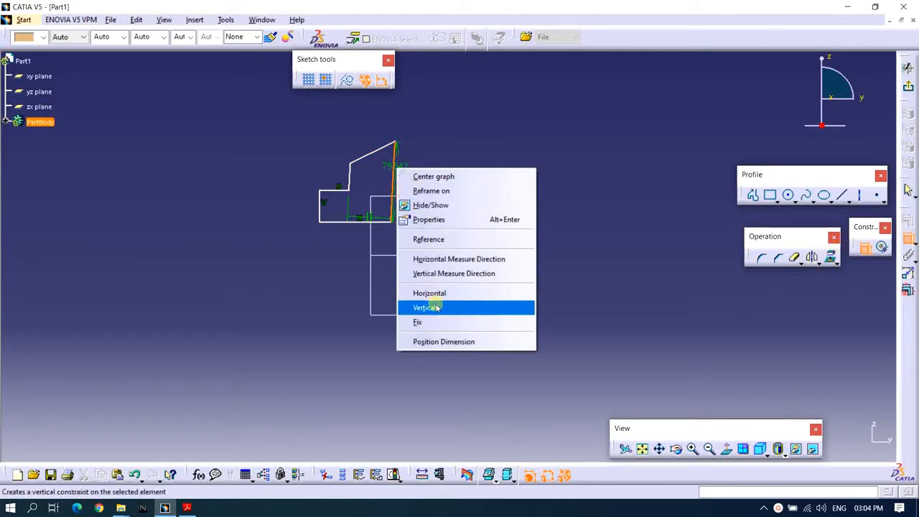
{"action": "left_click", "coordinate": [427, 306]}
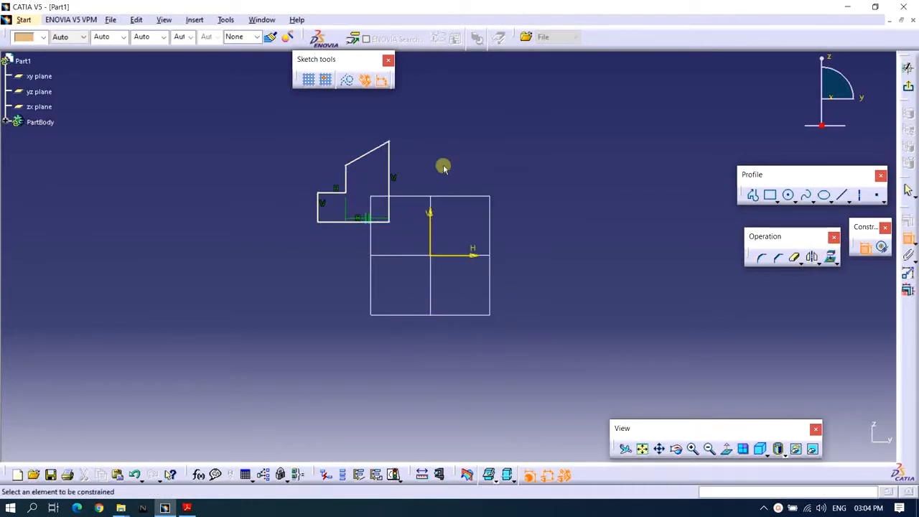
{"action": "right_click", "coordinate": [346, 179]}
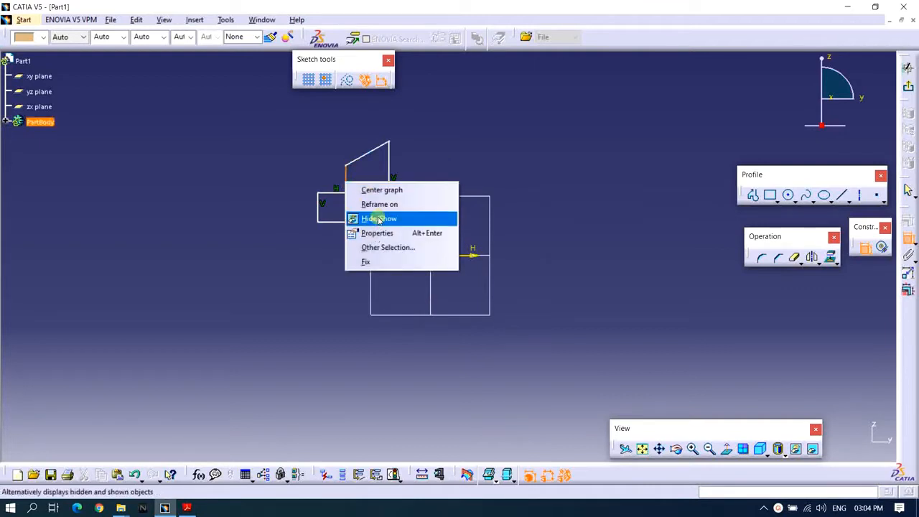
{"action": "left_click", "coordinate": [345, 179]}
{"action": "right_click", "coordinate": [348, 179]}
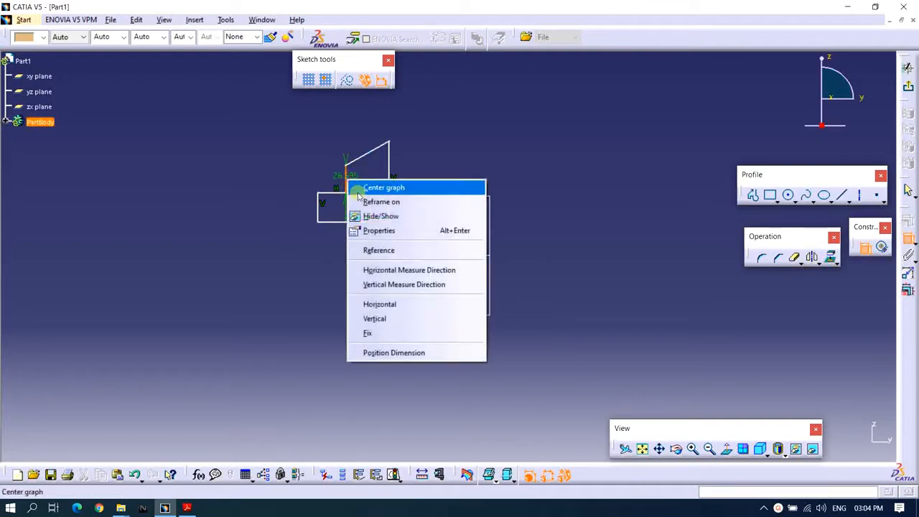
{"action": "left_click", "coordinate": [384, 320]}
Step: Exit the sketch and return to the 3D part
{"action": "mouse_move", "coordinate": [447, 160]}
{"action": "middle_mouse_down"}
{"action": "mouse_move", "coordinate": [466, 196]}
{"action": "mouse_move", "coordinate": [462, 180]}
{"action": "middle_mouse_up"}
{"action": "middle_click", "coordinate": [462, 181]}
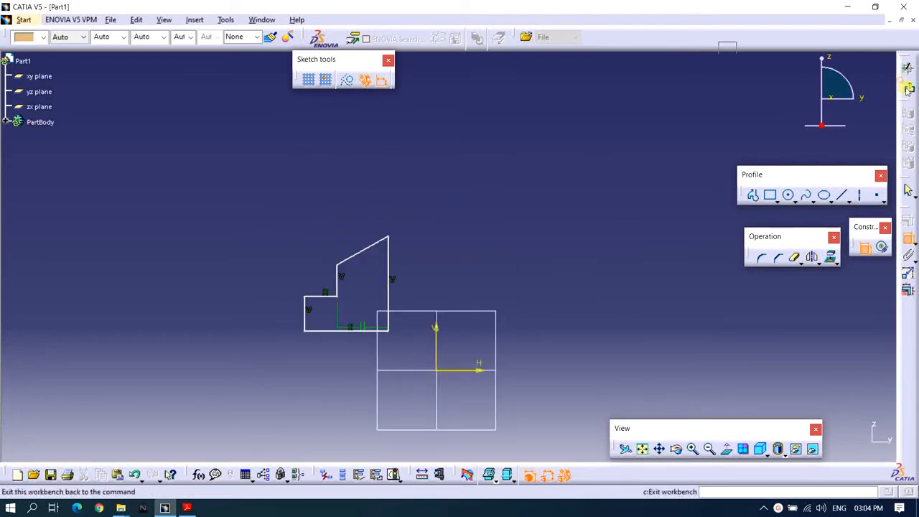
{"action": "mouse_move", "coordinate": [493, 264]}
{"action": "middle_mouse_down"}
{"action": "mouse_move", "coordinate": [482, 265]}
{"action": "mouse_move", "coordinate": [451, 222]}
{"action": "mouse_move", "coordinate": [445, 154]}
{"action": "mouse_move", "coordinate": [473, 169]}
{"action": "middle_mouse_up"}
{"action": "left_click", "coordinate": [450, 179]}
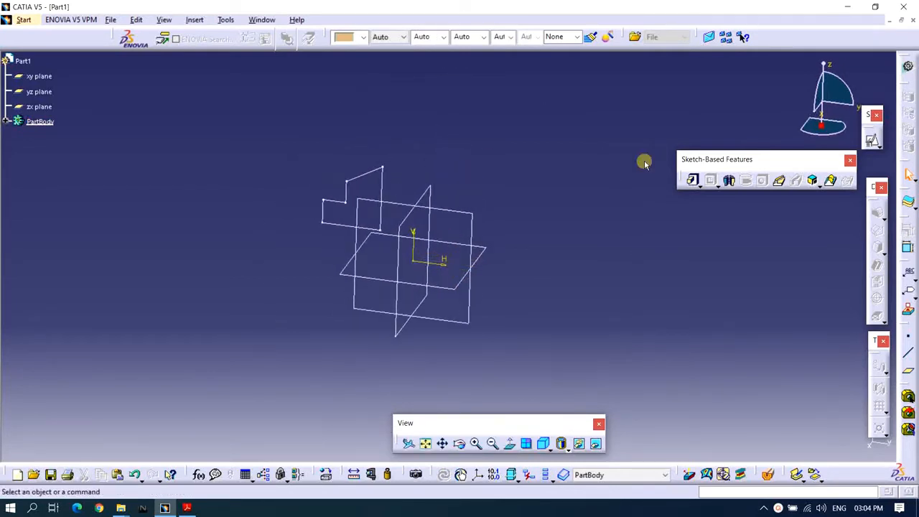
Step: Preview a 360 deg Shaft of the stepped sketch, revolved about the sketch's vertical axis
{"action": "left_click", "coordinate": [729, 182]}
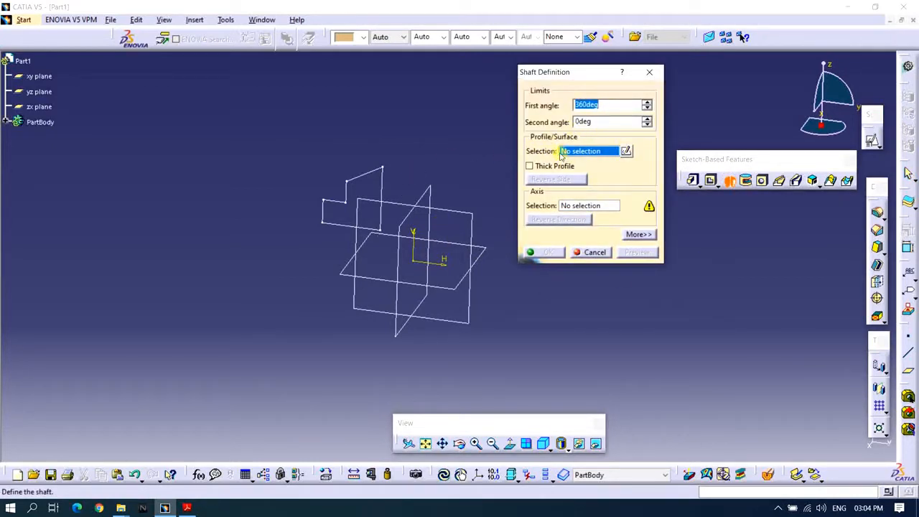
{"action": "left_click", "coordinate": [382, 172]}
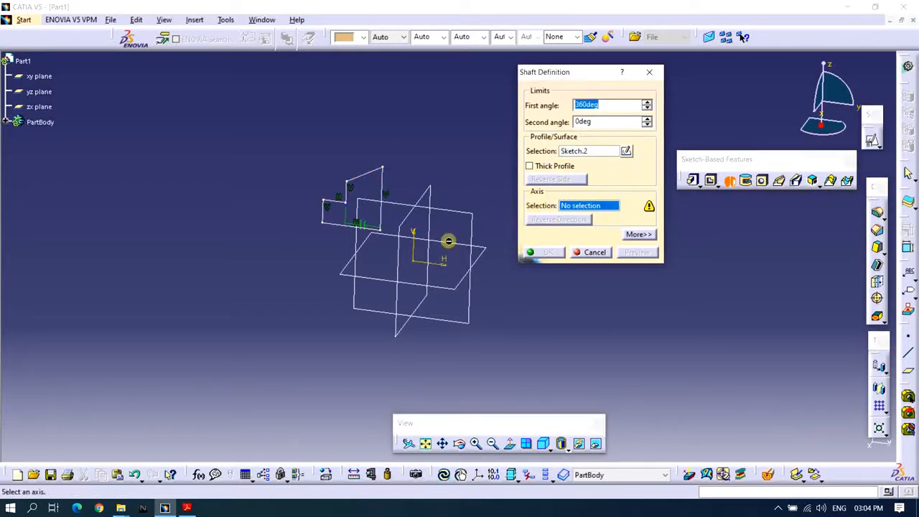
{"action": "left_click", "coordinate": [411, 232]}
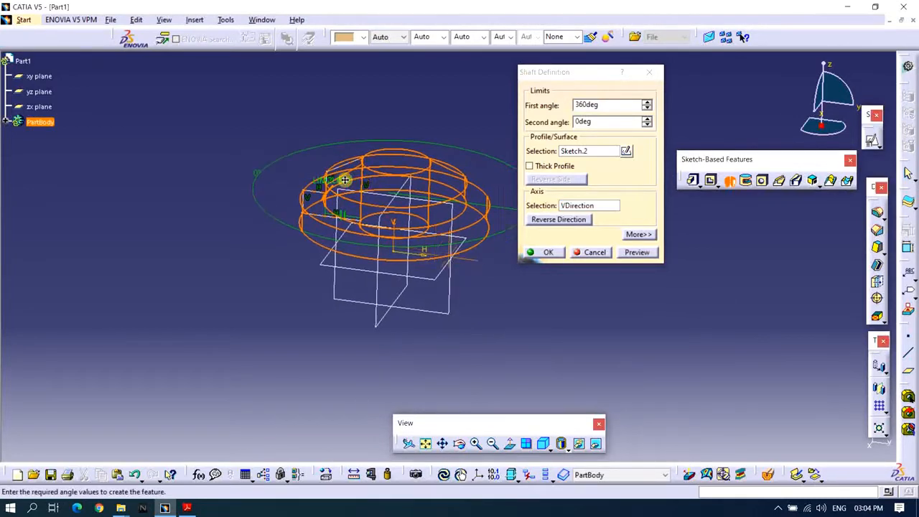
{"action": "middle_click_drag", "start_coordinate": [345, 180], "coordinate": [373, 259]}
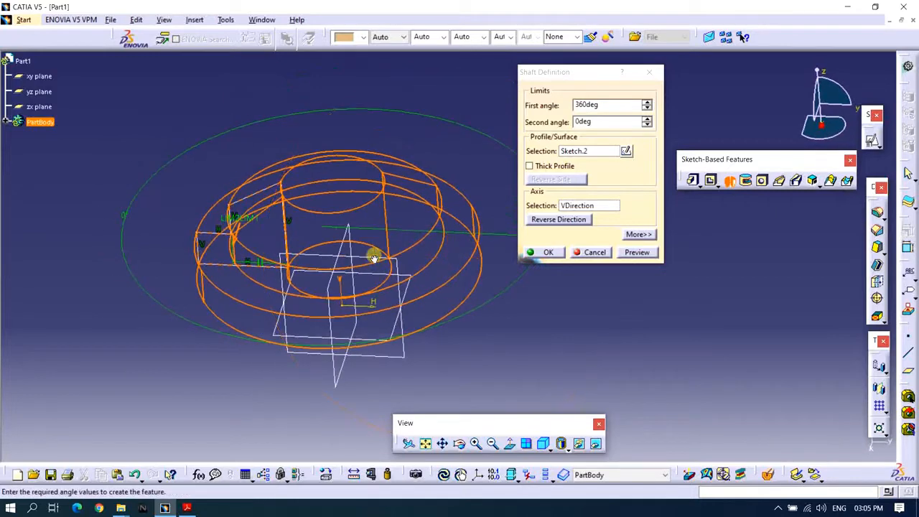
{"action": "left_click", "coordinate": [636, 252]}
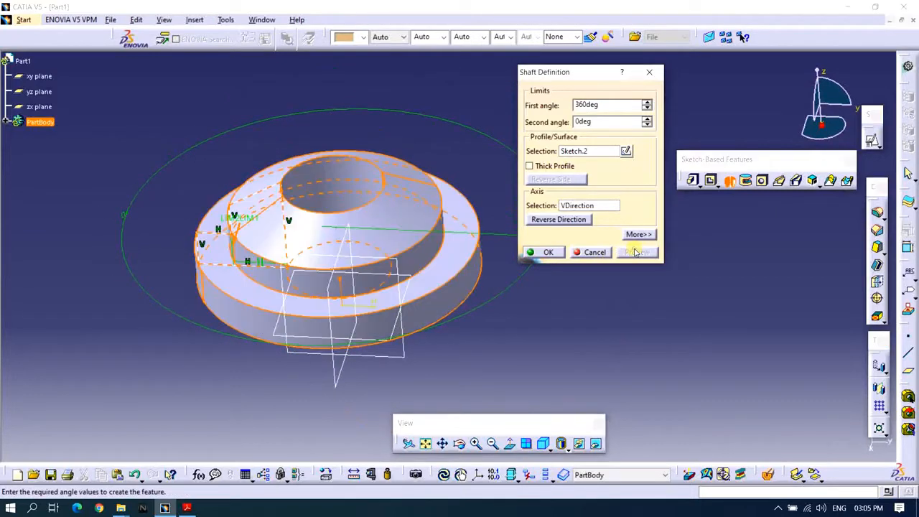
{"action": "mouse_move", "coordinate": [295, 353]}
{"action": "middle_mouse_down"}
{"action": "mouse_move", "coordinate": [298, 272]}
{"action": "mouse_move", "coordinate": [273, 297]}
{"action": "mouse_move", "coordinate": [316, 244]}
{"action": "mouse_move", "coordinate": [332, 285]}
{"action": "mouse_move", "coordinate": [309, 202]}
{"action": "mouse_move", "coordinate": [241, 149]}
{"action": "mouse_move", "coordinate": [362, 300]}
{"action": "mouse_move", "coordinate": [334, 289]}
{"action": "mouse_move", "coordinate": [310, 189]}
{"action": "mouse_move", "coordinate": [308, 246]}
{"action": "mouse_move", "coordinate": [337, 164]}
{"action": "mouse_move", "coordinate": [346, 328]}
{"action": "mouse_move", "coordinate": [329, 203]}
{"action": "mouse_move", "coordinate": [273, 216]}
{"action": "mouse_move", "coordinate": [323, 273]}
{"action": "mouse_move", "coordinate": [413, 219]}
{"action": "mouse_move", "coordinate": [402, 208]}
{"action": "mouse_move", "coordinate": [392, 215]}
{"action": "mouse_move", "coordinate": [404, 225]}
{"action": "mouse_move", "coordinate": [344, 177]}
{"action": "middle_mouse_up"}
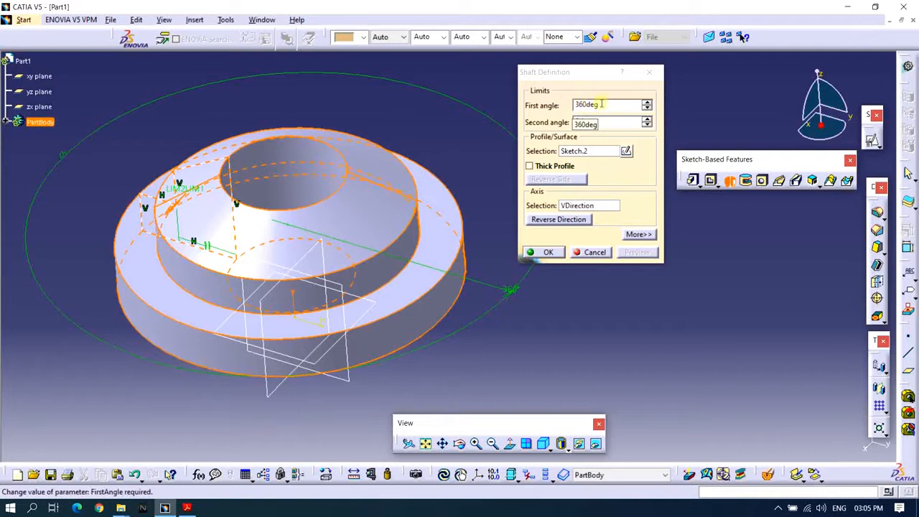
Step: Set the shaft's first angle to 300 deg and preview the partial revolution
{"action": "double_click", "coordinate": [603, 104]}
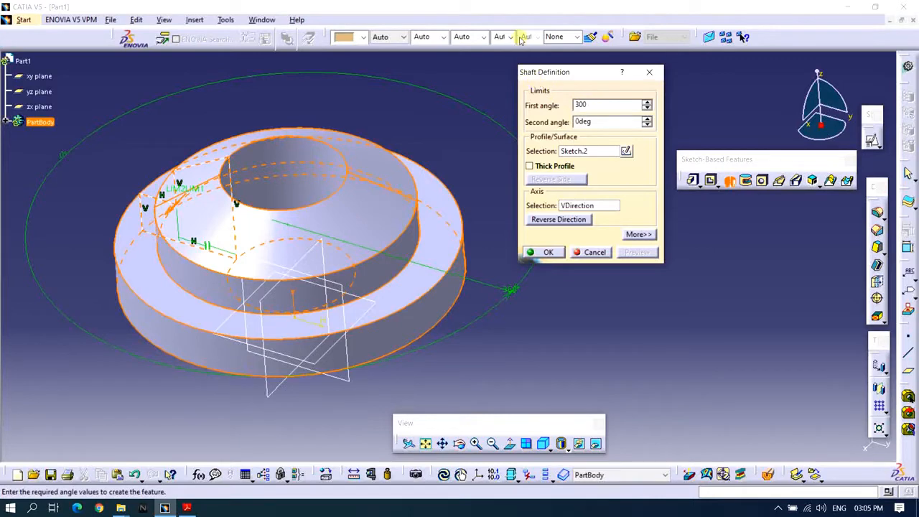
{"action": "type", "text": "300"}
{"action": "left_click", "coordinate": [606, 151]}
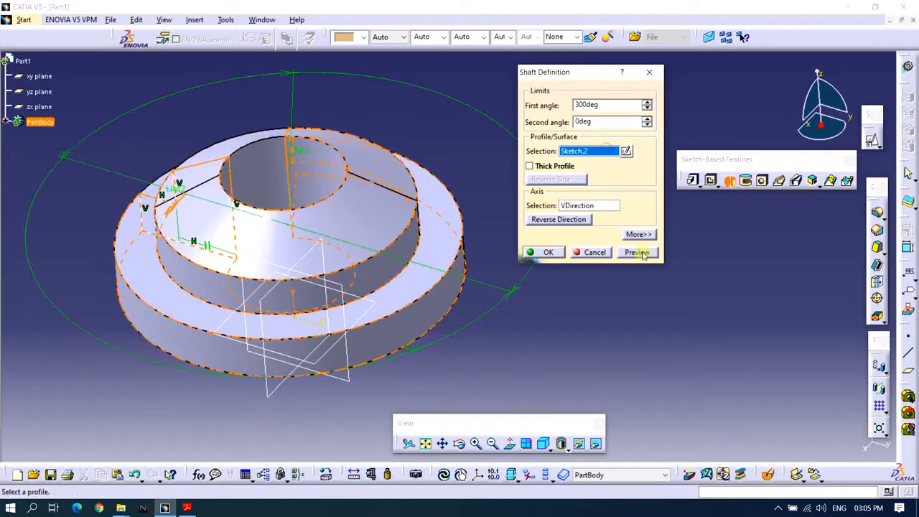
{"action": "left_click", "coordinate": [637, 252]}
{"action": "middle_click_drag", "start_coordinate": [369, 179], "coordinate": [405, 273]}
Step: Set the shaft's second angle to 45 deg, preview it and examine the gap between the two limits
{"action": "double_click", "coordinate": [596, 122]}
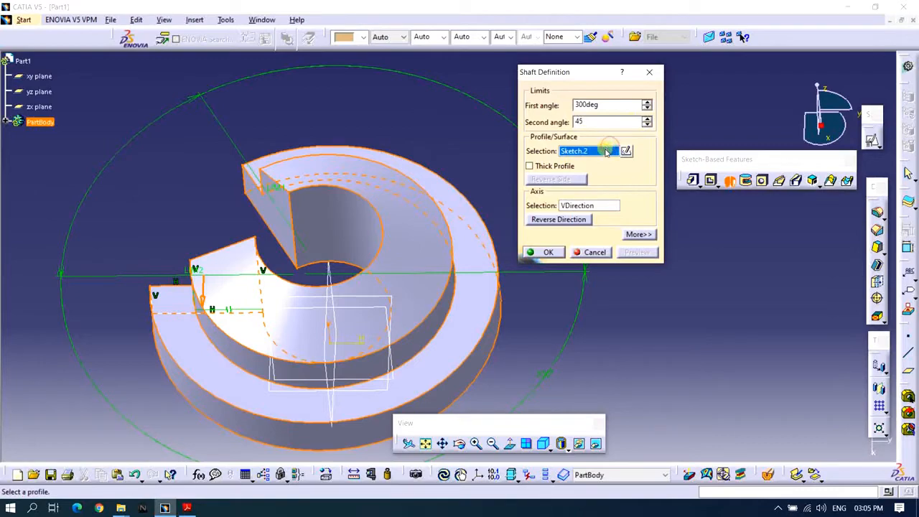
{"action": "left_click", "coordinate": [636, 252]}
{"action": "middle_click_drag", "start_coordinate": [361, 257], "coordinate": [420, 309]}
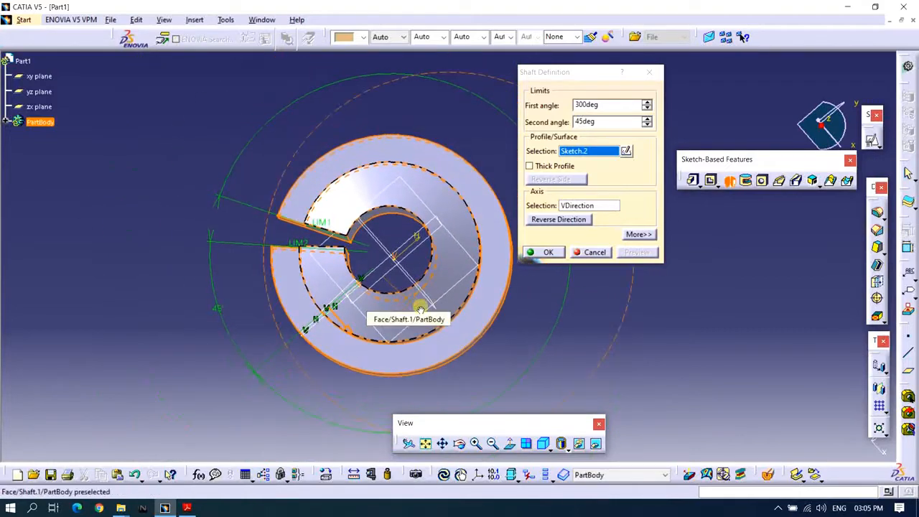
{"action": "middle_click_drag", "start_coordinate": [475, 352], "coordinate": [350, 305]}
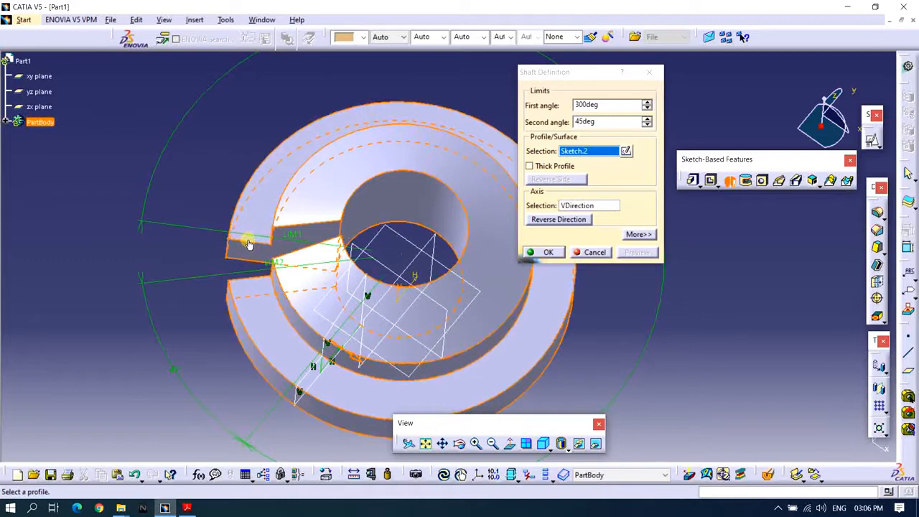
{"action": "middle_click_drag", "start_coordinate": [287, 221], "coordinate": [321, 260]}
{"action": "scroll", "coordinate": [312, 227], "scroll_direction": "down", "scroll_amount": 1}
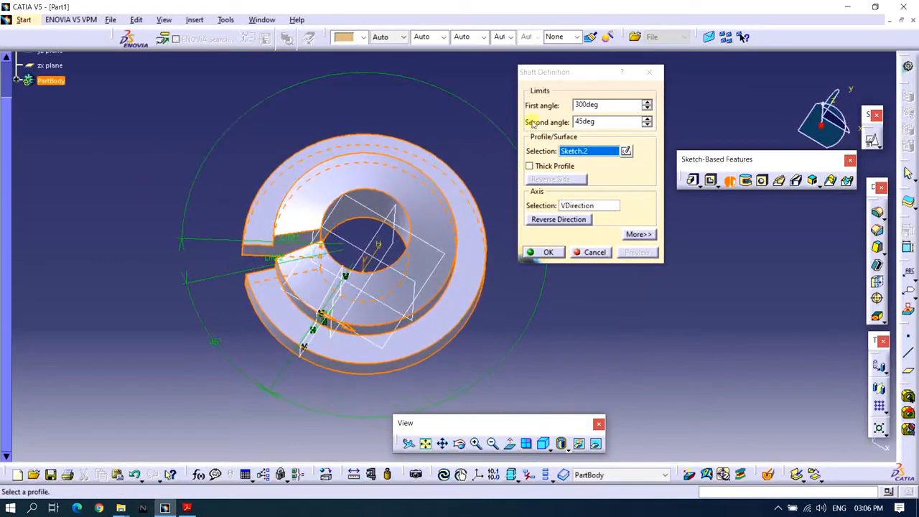
Step: Raise the shaft's second angle in one-degree increments past 53 deg to narrow the gap between the limits
{"action": "left_click", "coordinate": [647, 120]}
{"action": "left_click", "coordinate": [647, 119]}
{"action": "left_click", "coordinate": [647, 119]}
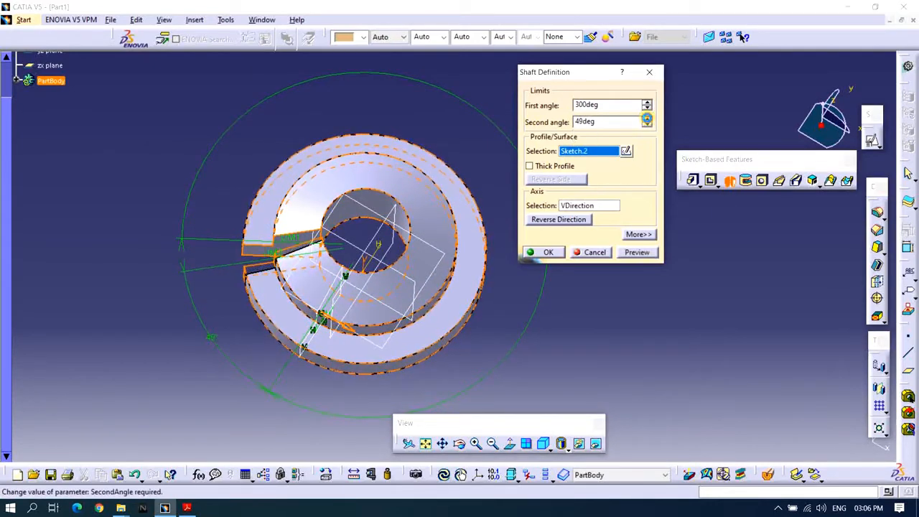
{"action": "left_click", "coordinate": [647, 119]}
{"action": "left_click", "coordinate": [647, 119]}
{"action": "left_click", "coordinate": [648, 119]}
{"action": "left_click", "coordinate": [647, 119]}
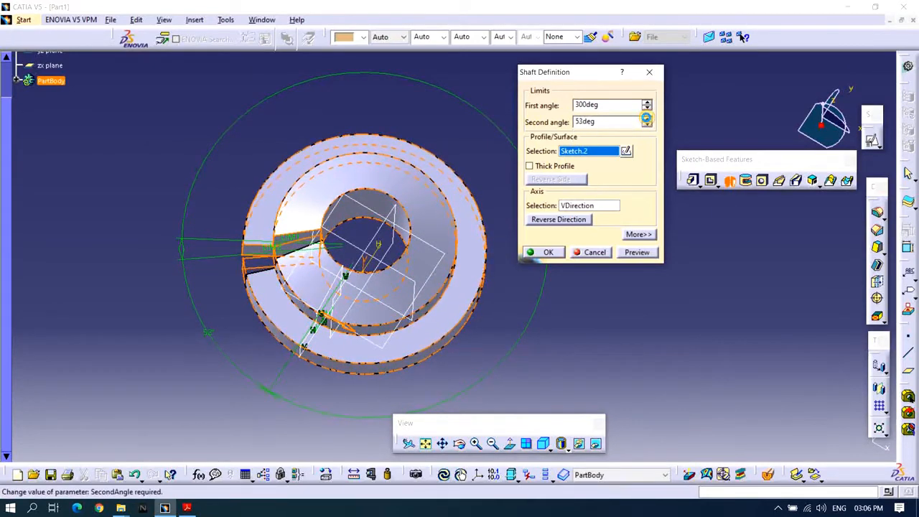
{"action": "left_click", "coordinate": [647, 119]}
{"action": "left_click", "coordinate": [647, 119]}
Step: Set the shaft's second angle to 0 deg, preview it and inspect the open section from several directions
{"action": "double_click", "coordinate": [627, 121]}
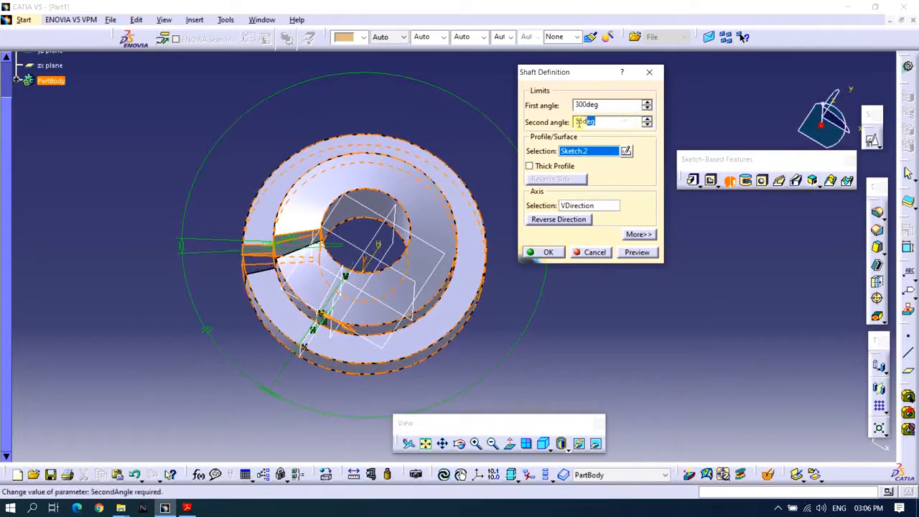
{"action": "left_click", "coordinate": [635, 253]}
{"action": "middle_click_drag", "start_coordinate": [374, 296], "coordinate": [377, 227]}
{"action": "middle_click_drag", "start_coordinate": [462, 335], "coordinate": [349, 294]}
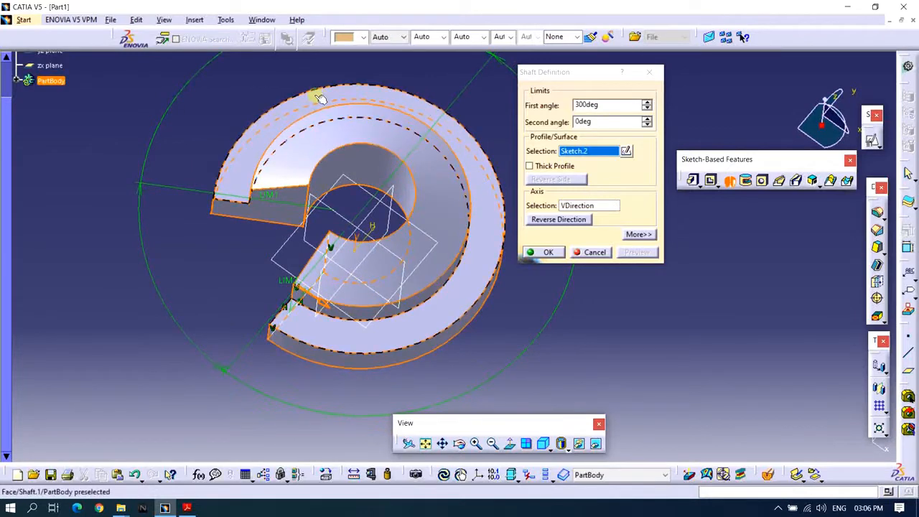
{"action": "middle_click_drag", "start_coordinate": [348, 243], "coordinate": [325, 182]}
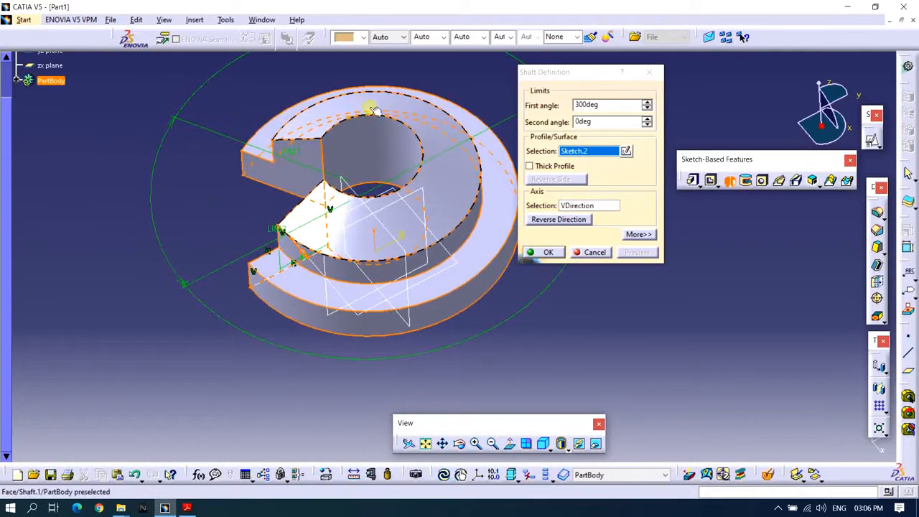
{"action": "mouse_move", "coordinate": [352, 216]}
{"action": "middle_mouse_down"}
{"action": "mouse_move", "coordinate": [372, 277]}
{"action": "mouse_move", "coordinate": [357, 257]}
{"action": "mouse_move", "coordinate": [409, 261]}
{"action": "mouse_move", "coordinate": [411, 275]}
{"action": "mouse_move", "coordinate": [419, 263]}
{"action": "middle_mouse_up"}
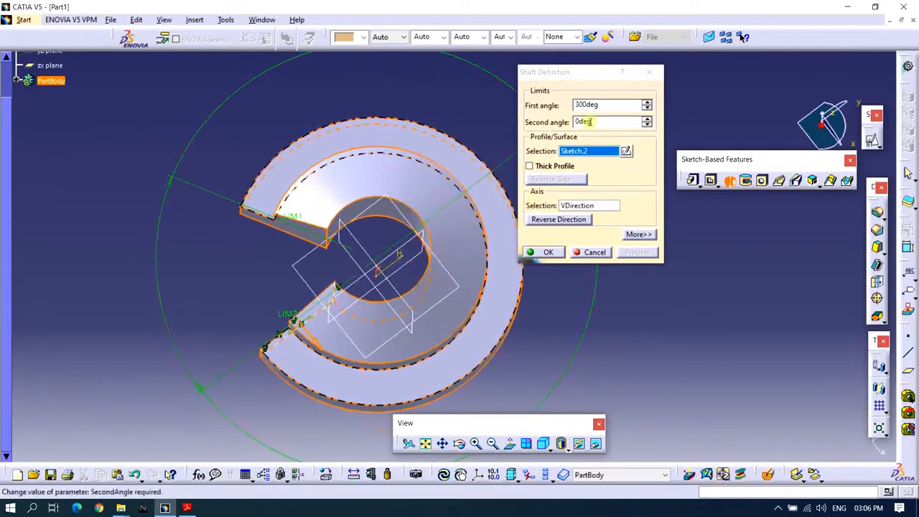
Step: Set both the shaft's first and second angles to 30 deg, preview the segment and inspect it from several directions
{"action": "left_click_drag", "start_coordinate": [607, 105], "coordinate": [540, 106]}
{"action": "type", "text": "30"}
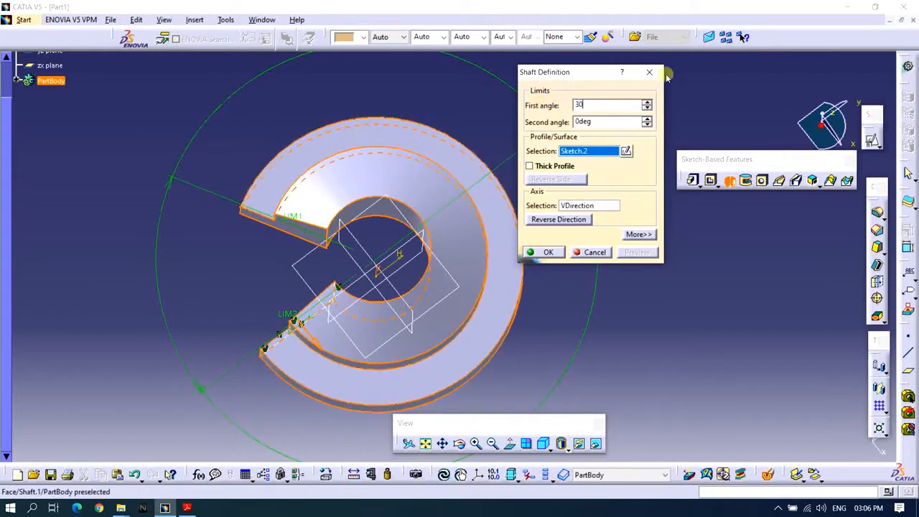
{"action": "left_click_drag", "start_coordinate": [612, 124], "coordinate": [508, 118]}
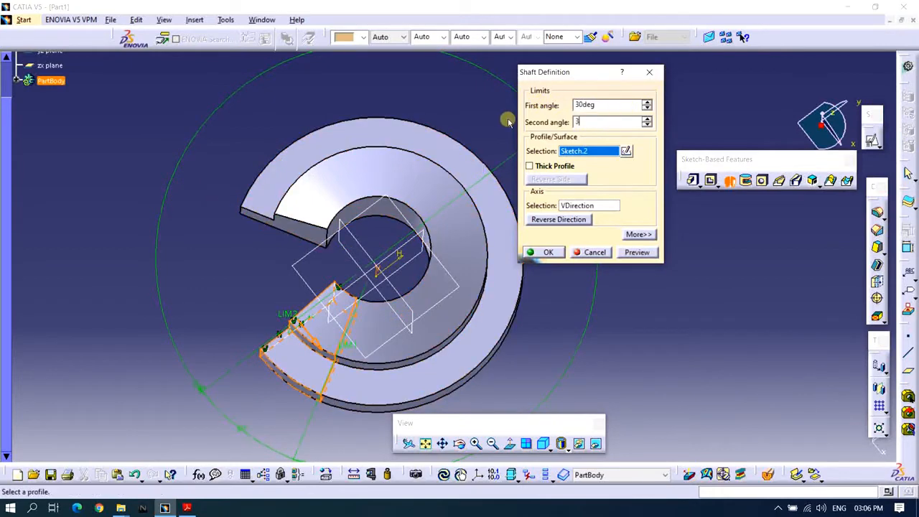
{"action": "left_click", "coordinate": [636, 253]}
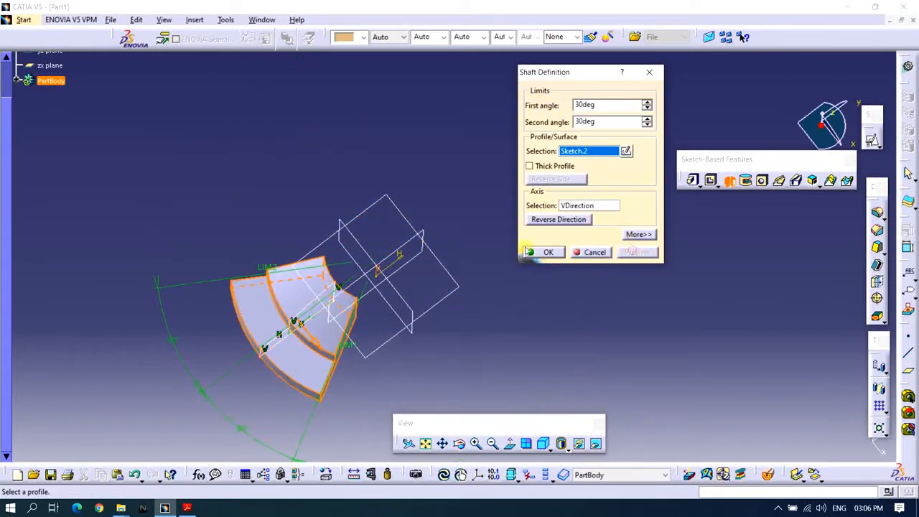
{"action": "middle_click_drag", "start_coordinate": [376, 341], "coordinate": [345, 186]}
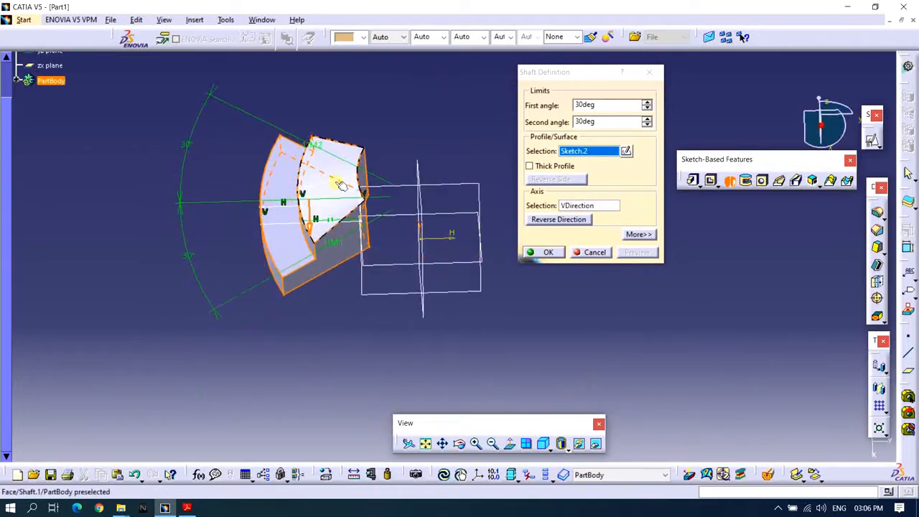
{"action": "middle_click_drag", "start_coordinate": [381, 299], "coordinate": [430, 337]}
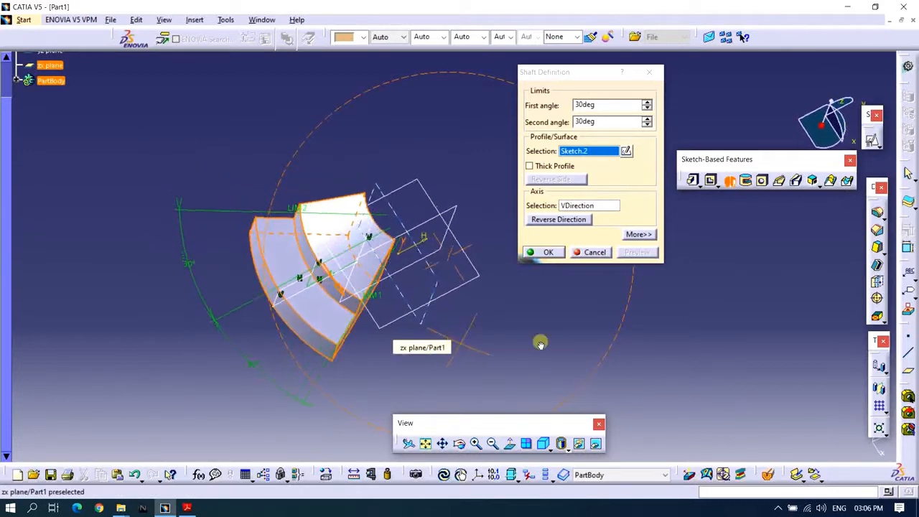
{"action": "middle_click_drag", "start_coordinate": [541, 344], "coordinate": [418, 249]}
{"action": "middle_click_drag", "start_coordinate": [384, 184], "coordinate": [421, 221]}
{"action": "middle_click_drag", "start_coordinate": [414, 273], "coordinate": [433, 240]}
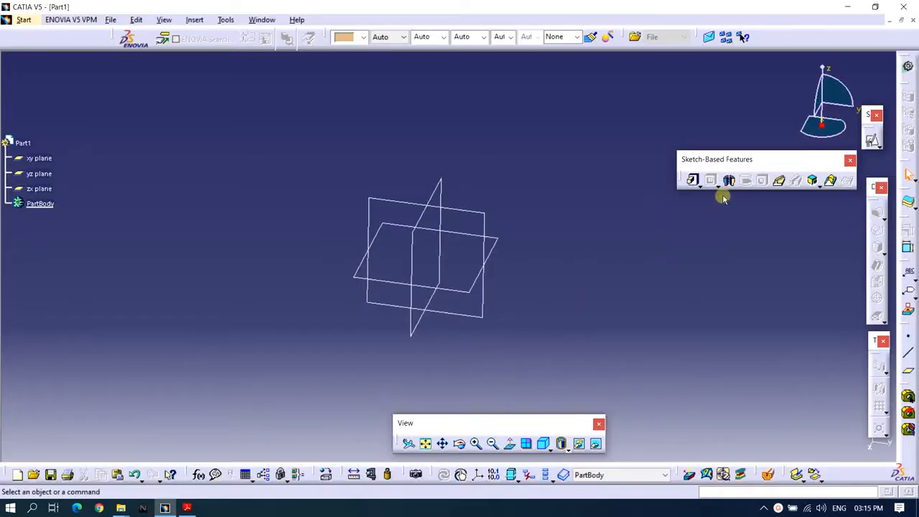
Step: Create a positioned sketch on the yz plane, draw an open stepped profile of four connected lines beside the vertical axis, and exit
{"action": "left_click", "coordinate": [465, 217]}
{"action": "left_click", "coordinate": [873, 140]}
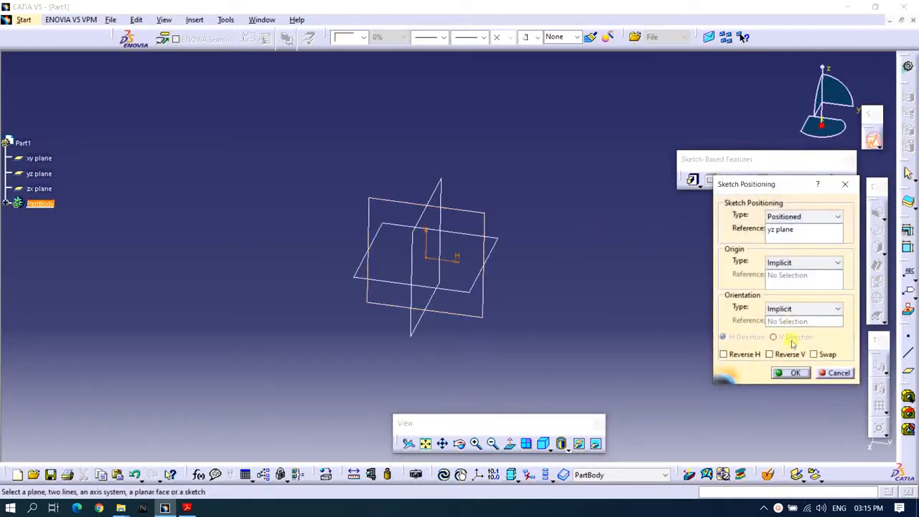
{"action": "left_click", "coordinate": [790, 373]}
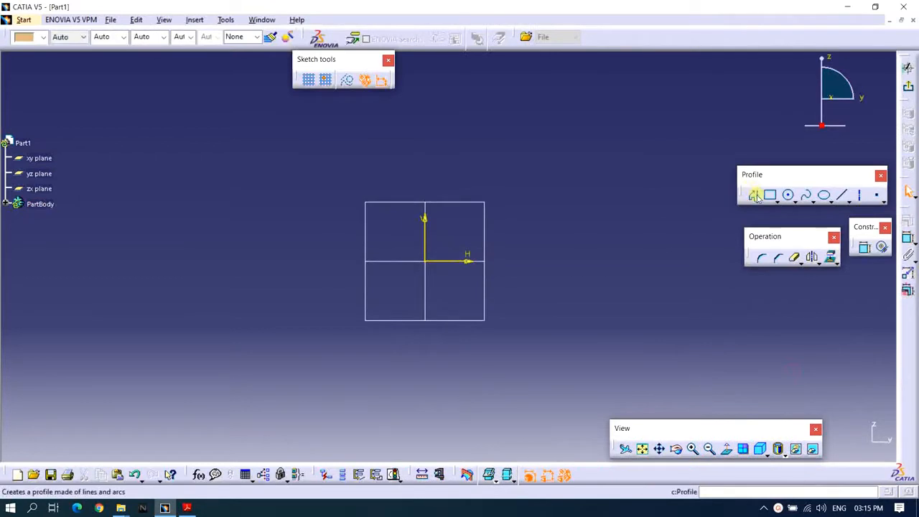
{"action": "left_click", "coordinate": [755, 196]}
{"action": "left_click", "coordinate": [379, 131]}
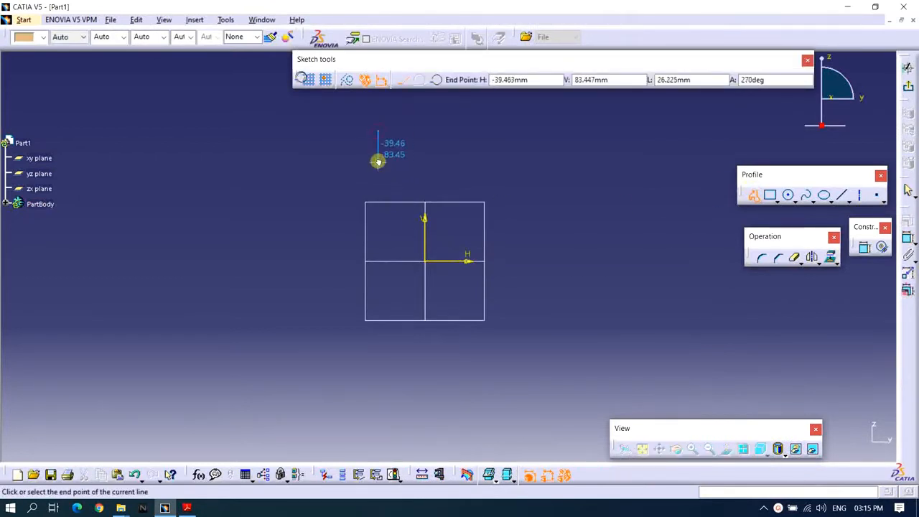
{"action": "left_click", "coordinate": [379, 161]}
{"action": "left_click", "coordinate": [350, 165]}
{"action": "left_click", "coordinate": [348, 219]}
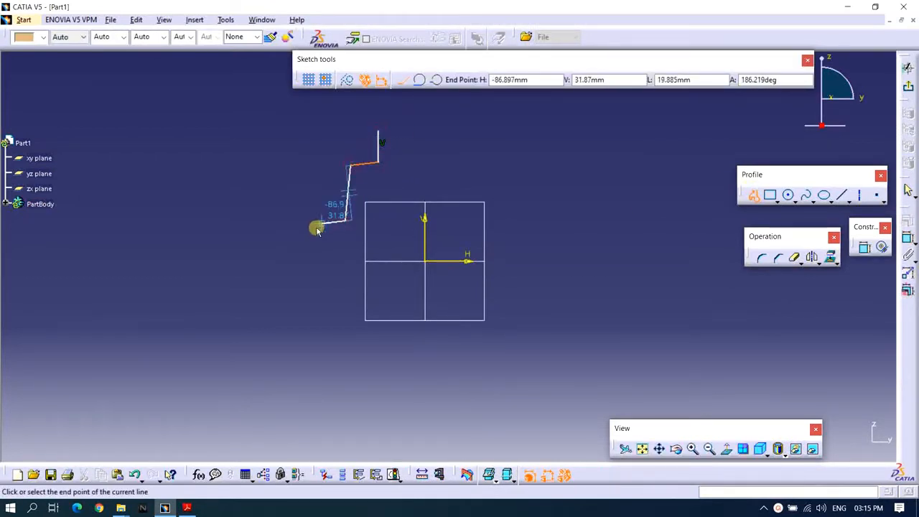
{"action": "double_click", "coordinate": [309, 229]}
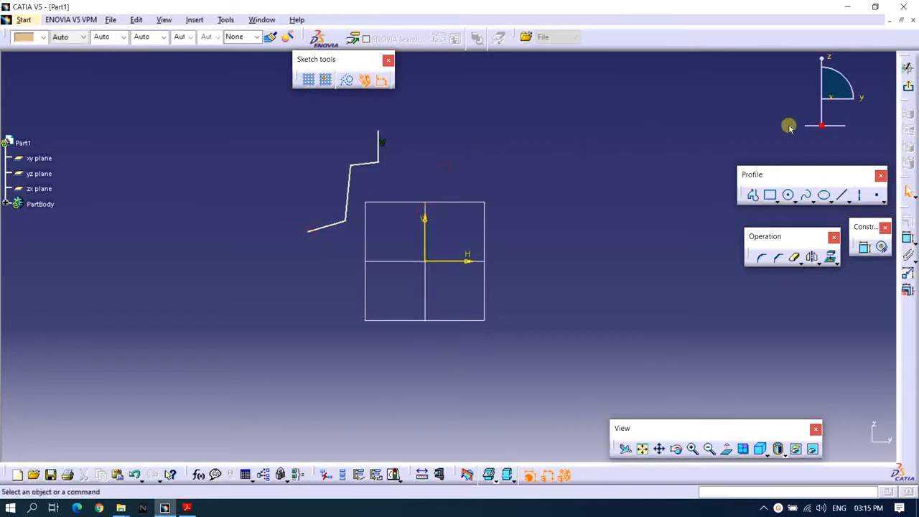
{"action": "left_click", "coordinate": [907, 86]}
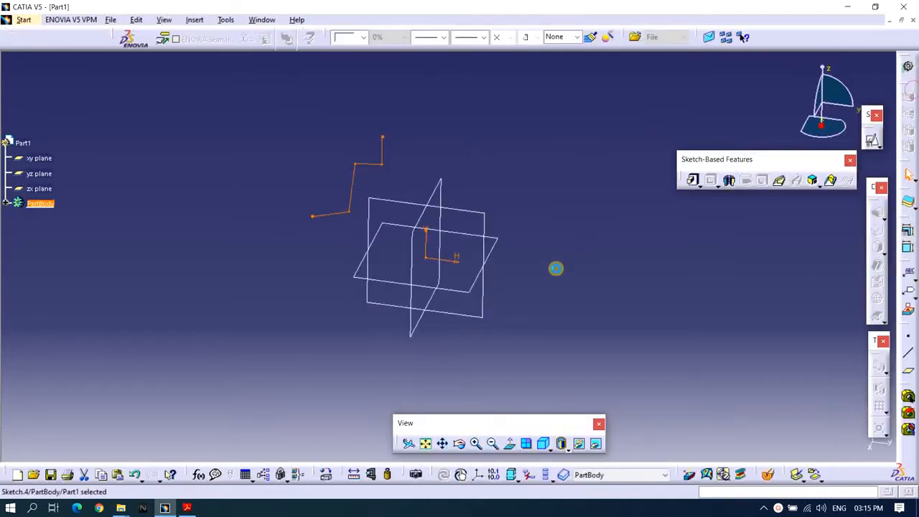
{"action": "left_click", "coordinate": [327, 133]}
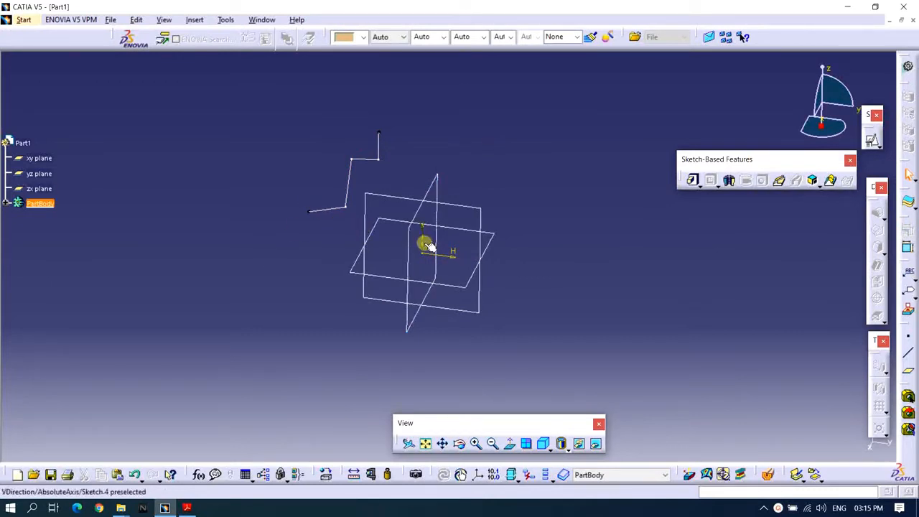
Step: Try to revolve the open stepped sketch with Shaft about the sketch's vertical axis and dismiss the resulting message
{"action": "middle_click_drag", "start_coordinate": [632, 197], "coordinate": [639, 209]}
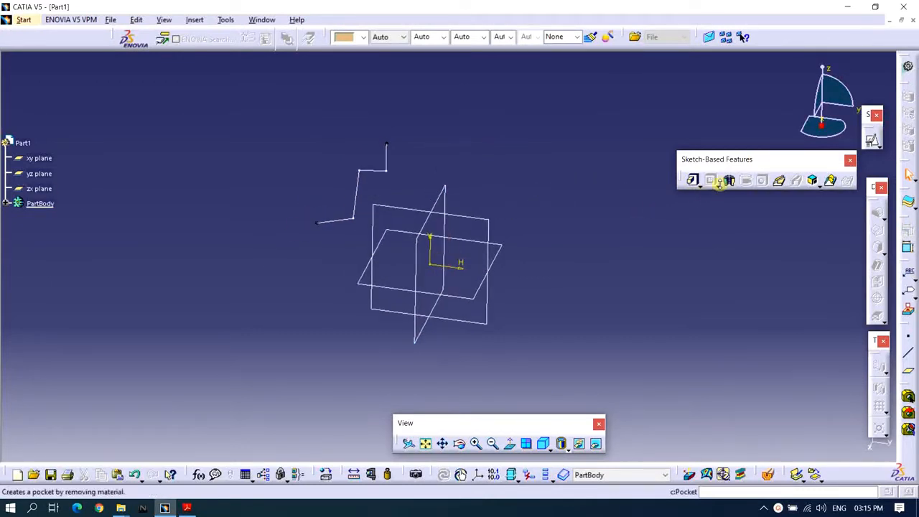
{"action": "left_click", "coordinate": [729, 182]}
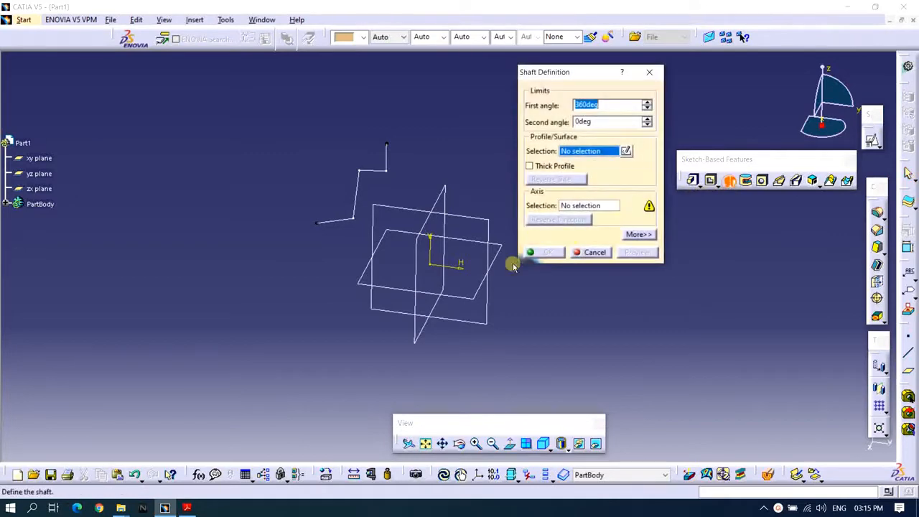
{"action": "middle_click_drag", "start_coordinate": [486, 241], "coordinate": [455, 244]}
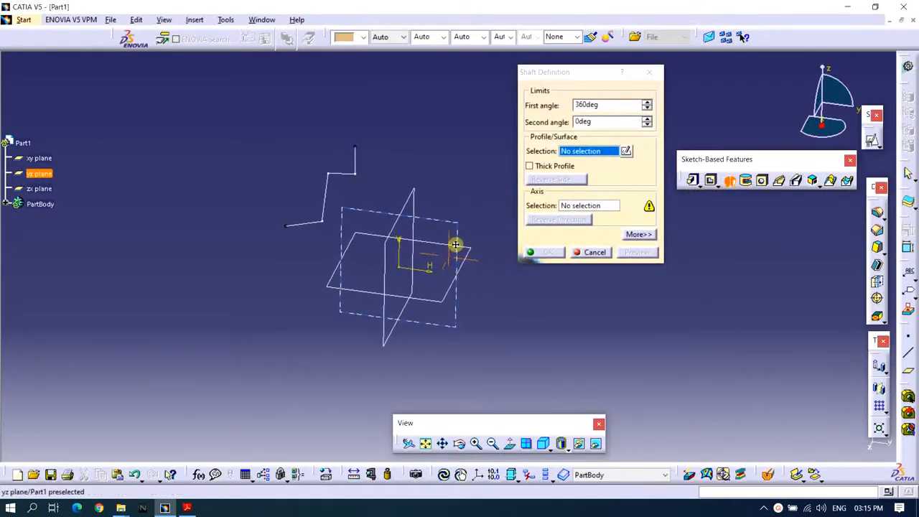
{"action": "left_click", "coordinate": [323, 189]}
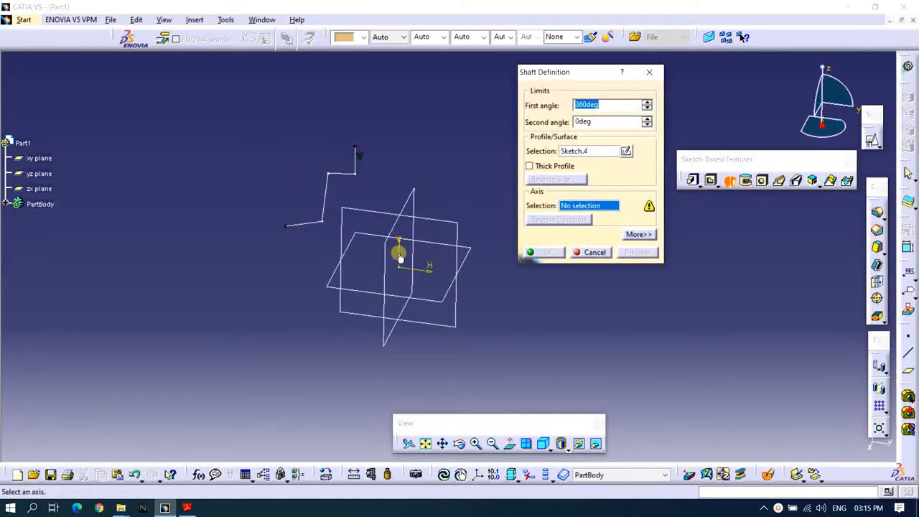
{"action": "left_click", "coordinate": [401, 247]}
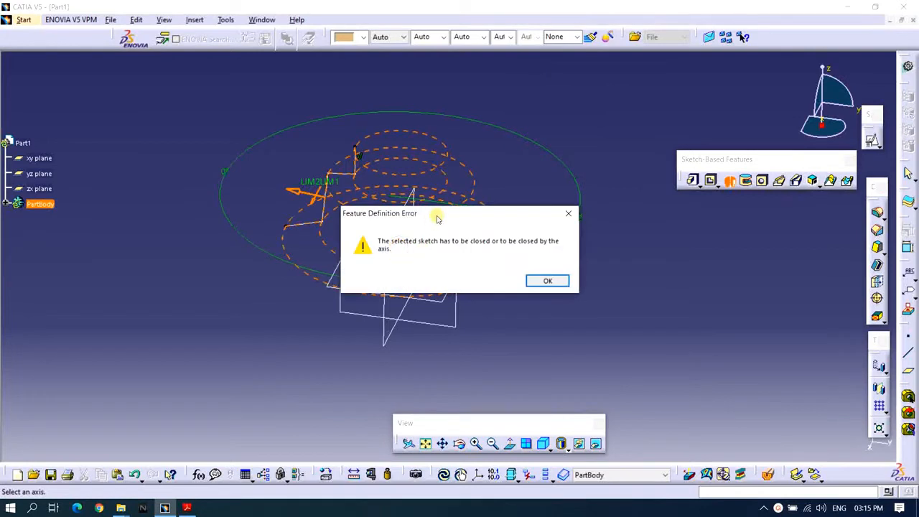
{"action": "left_click_drag", "start_coordinate": [437, 218], "coordinate": [434, 208]}
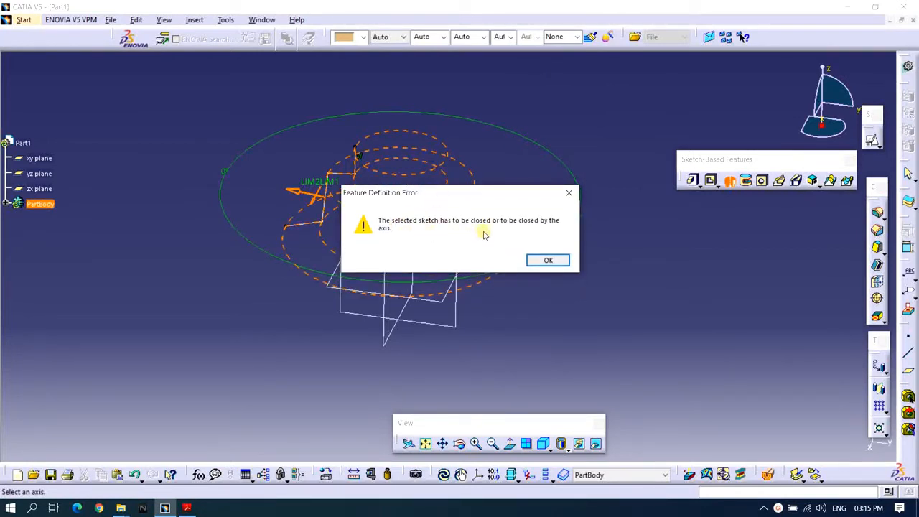
{"action": "left_click", "coordinate": [548, 260]}
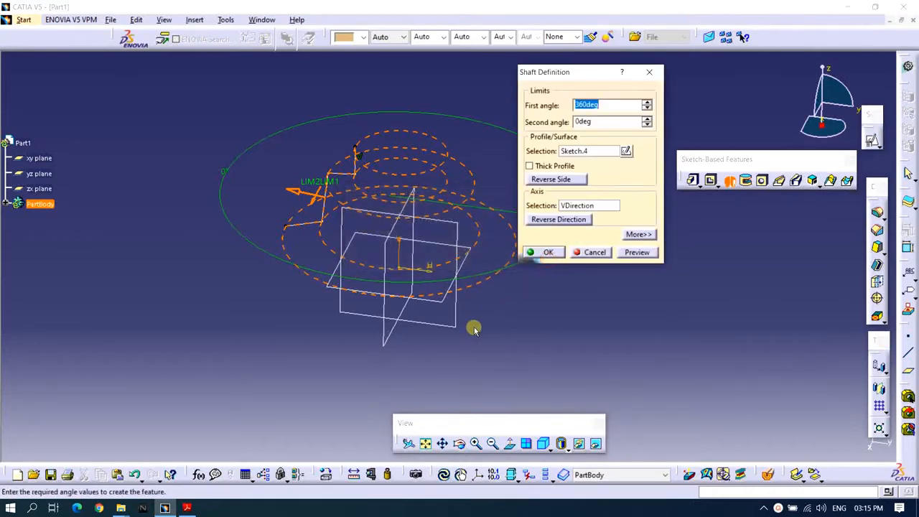
Step: Enable Thick Profile for the shaft, preview the thin-walled revolution and inspect it
{"action": "middle_click_drag", "start_coordinate": [474, 329], "coordinate": [465, 343]}
{"action": "middle_click_drag", "start_coordinate": [434, 268], "coordinate": [410, 278]}
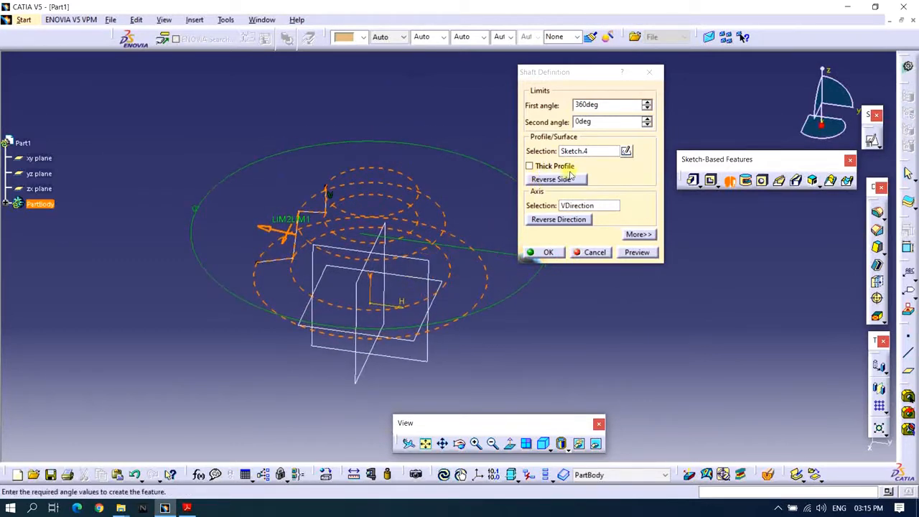
{"action": "left_click", "coordinate": [529, 167]}
{"action": "middle_click_drag", "start_coordinate": [446, 208], "coordinate": [425, 191]}
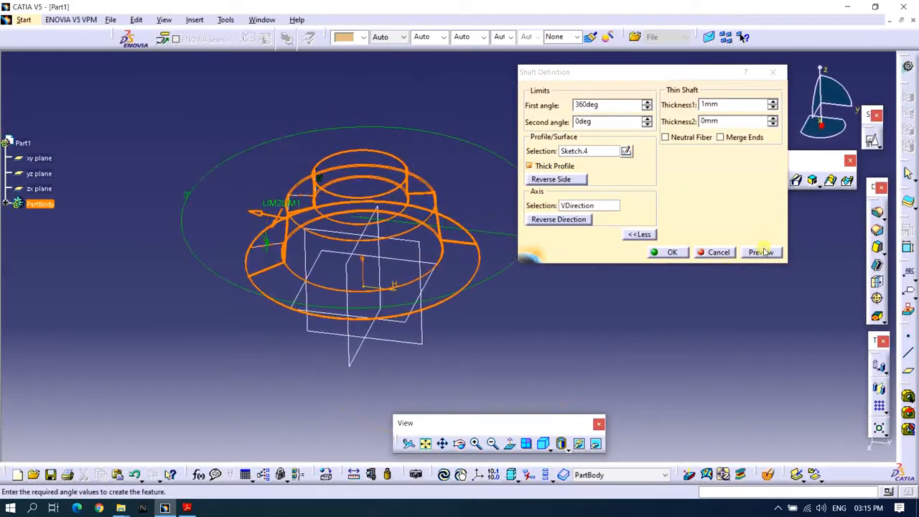
{"action": "left_click", "coordinate": [763, 252]}
{"action": "middle_click_drag", "start_coordinate": [323, 280], "coordinate": [441, 246]}
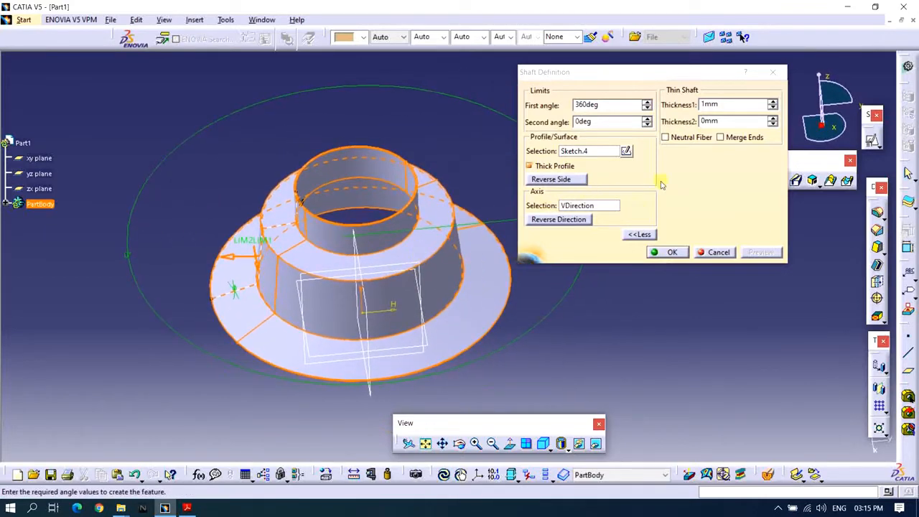
Step: Set the thin shaft's Thickness1 to 5 mm, preview it and inspect the wall in a normal view and from above
{"action": "left_click", "coordinate": [683, 109]}
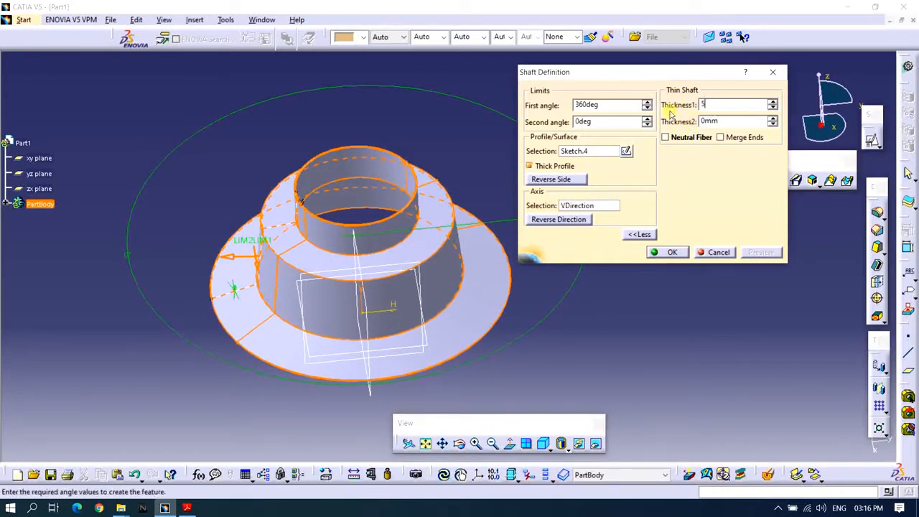
{"action": "left_click", "coordinate": [720, 121]}
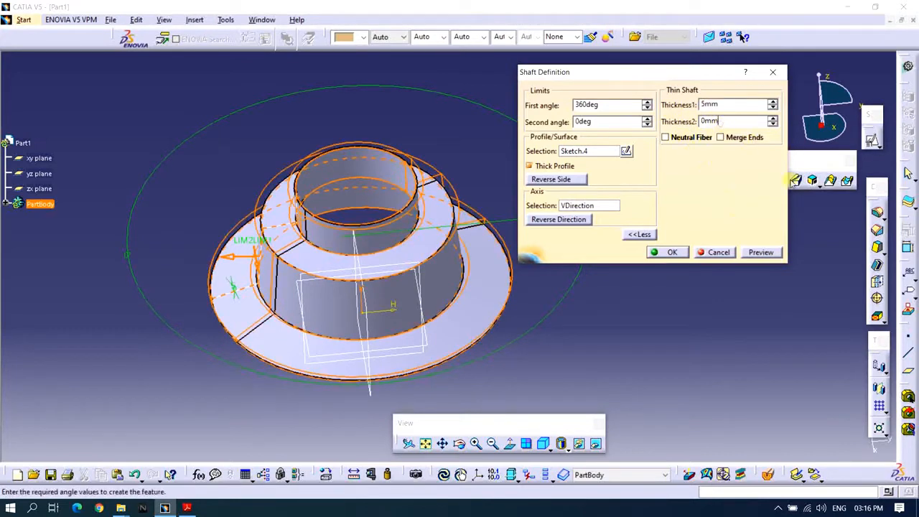
{"action": "left_click", "coordinate": [762, 253]}
{"action": "mouse_move", "coordinate": [410, 353]}
{"action": "middle_mouse_down"}
{"action": "mouse_move", "coordinate": [292, 340]}
{"action": "mouse_move", "coordinate": [273, 383]}
{"action": "mouse_move", "coordinate": [362, 327]}
{"action": "mouse_move", "coordinate": [359, 229]}
{"action": "mouse_move", "coordinate": [324, 191]}
{"action": "mouse_move", "coordinate": [404, 287]}
{"action": "mouse_move", "coordinate": [372, 284]}
{"action": "mouse_move", "coordinate": [441, 324]}
{"action": "mouse_move", "coordinate": [433, 339]}
{"action": "mouse_move", "coordinate": [486, 311]}
{"action": "mouse_move", "coordinate": [488, 270]}
{"action": "middle_mouse_up"}
{"action": "middle_click_drag", "start_coordinate": [415, 366], "coordinate": [445, 326]}
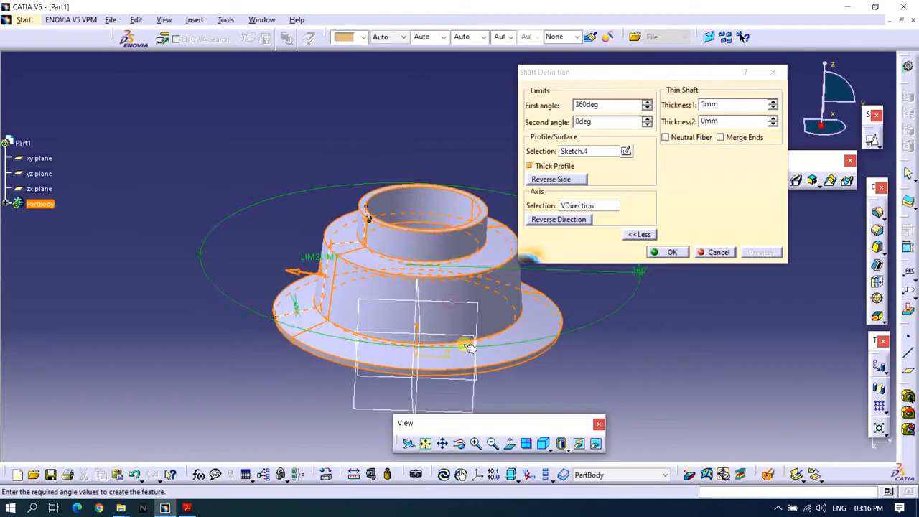
{"action": "left_click", "coordinate": [509, 443]}
{"action": "left_click", "coordinate": [443, 299]}
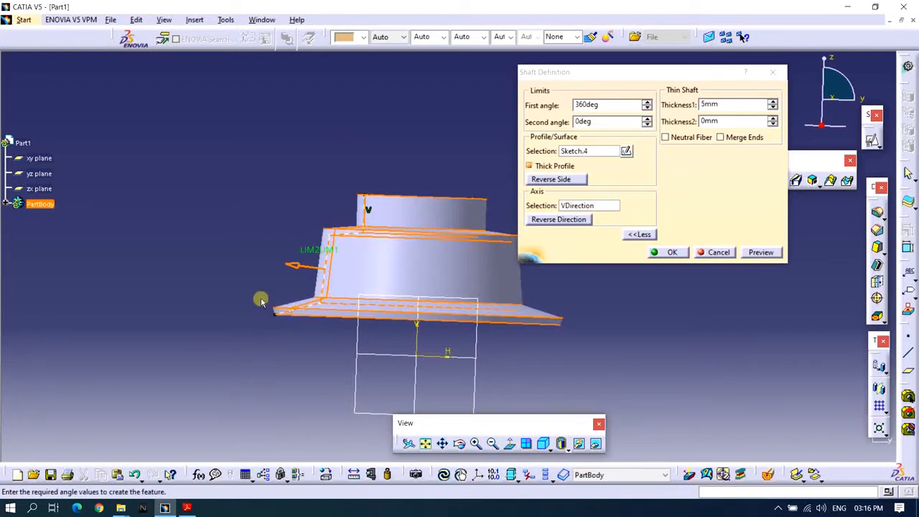
{"action": "middle_click_drag", "start_coordinate": [451, 144], "coordinate": [437, 252]}
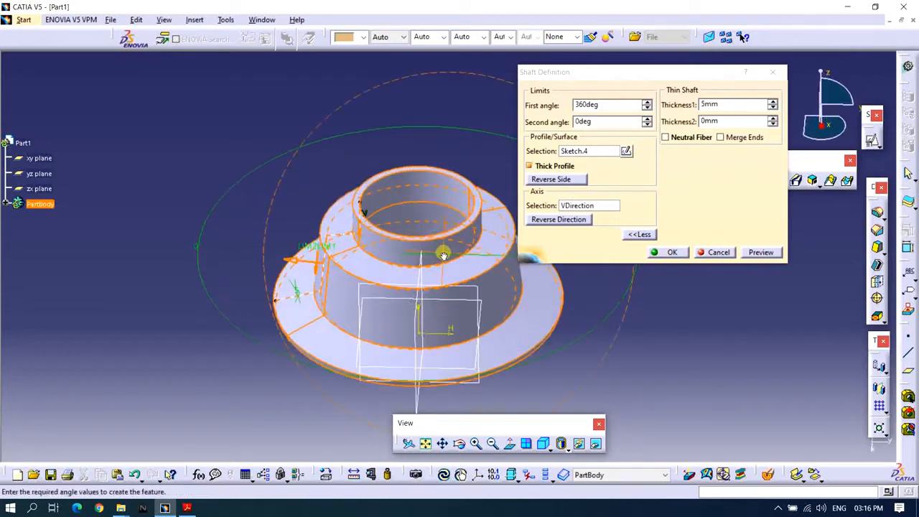
Step: Set the thin shaft's Thickness2 to 2 mm, preview it and inspect the thickened wall
{"action": "left_click", "coordinate": [734, 122]}
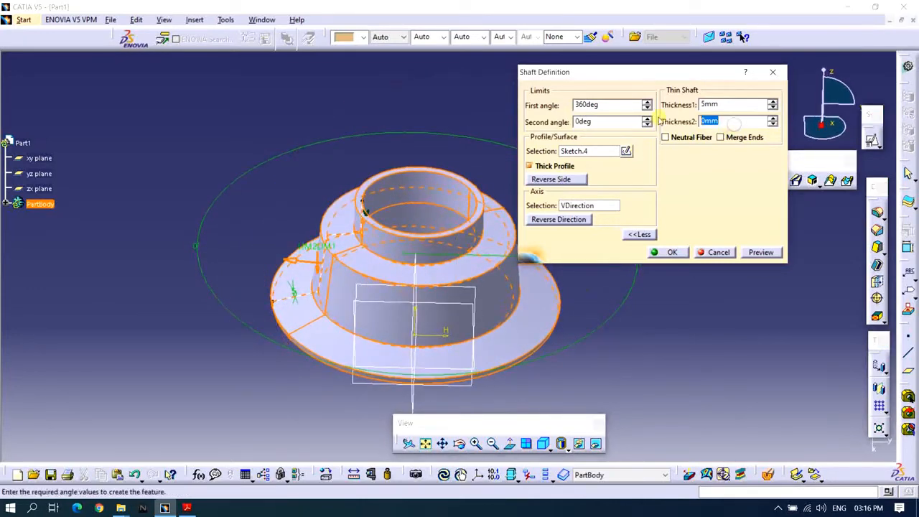
{"action": "left_click", "coordinate": [769, 254]}
{"action": "middle_click_drag", "start_coordinate": [472, 266], "coordinate": [366, 249]}
{"action": "middle_click_drag", "start_coordinate": [445, 261], "coordinate": [473, 238]}
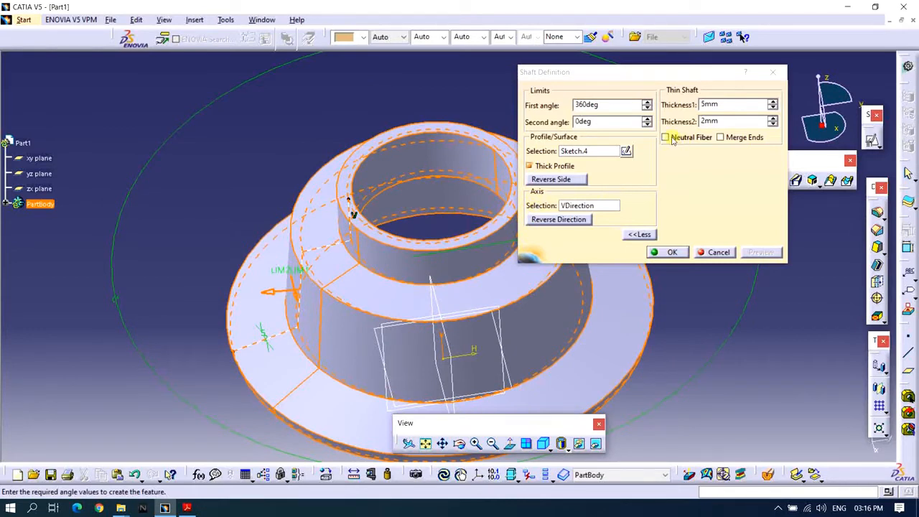
Step: Enable Neutral Fiber, set Thickness1 to 2 mm, preview the shaft and examine the wall around the sketched profile
{"action": "left_click", "coordinate": [666, 137]}
{"action": "middle_click_drag", "start_coordinate": [415, 309], "coordinate": [397, 290]}
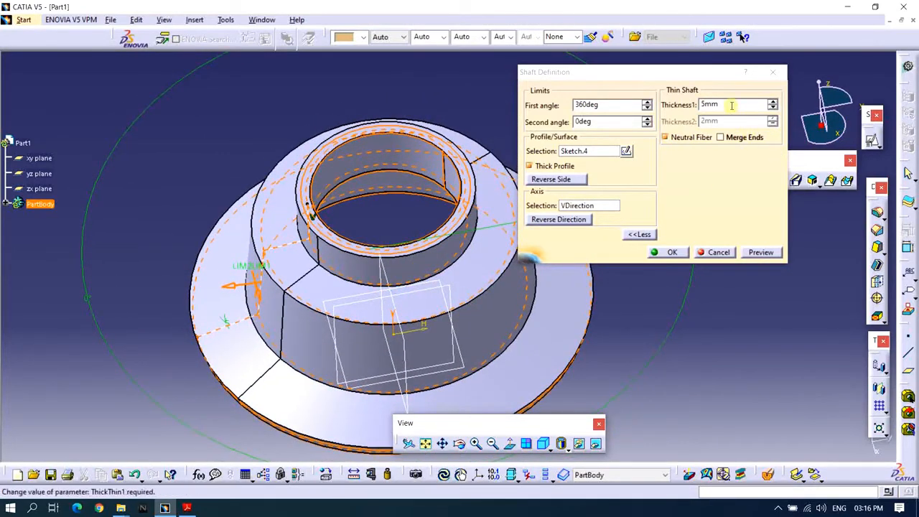
{"action": "double_click", "coordinate": [709, 105]}
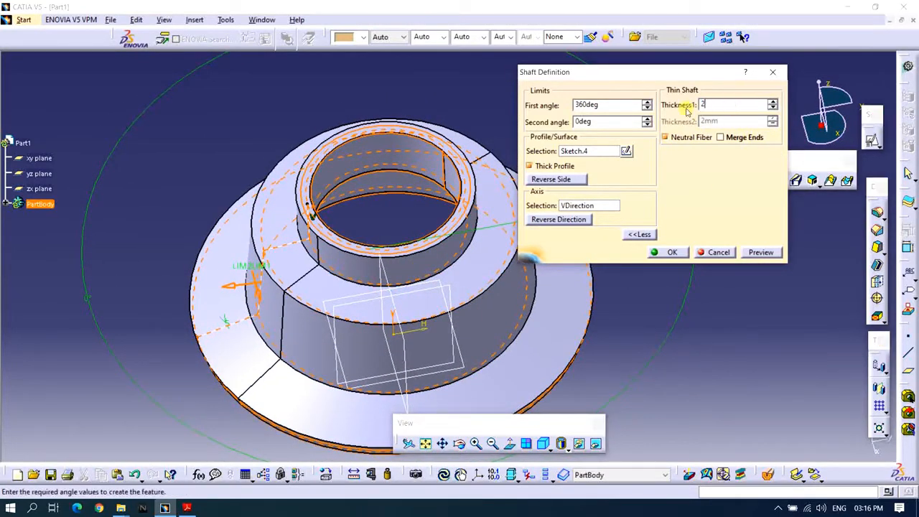
{"action": "left_click", "coordinate": [761, 253]}
{"action": "middle_click_drag", "start_coordinate": [397, 209], "coordinate": [401, 184]}
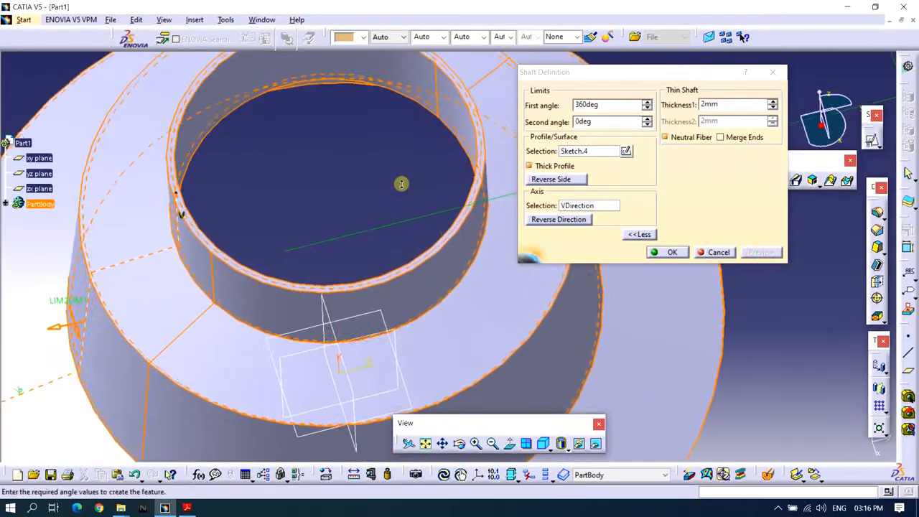
{"action": "middle_click_drag", "start_coordinate": [206, 196], "coordinate": [396, 224]}
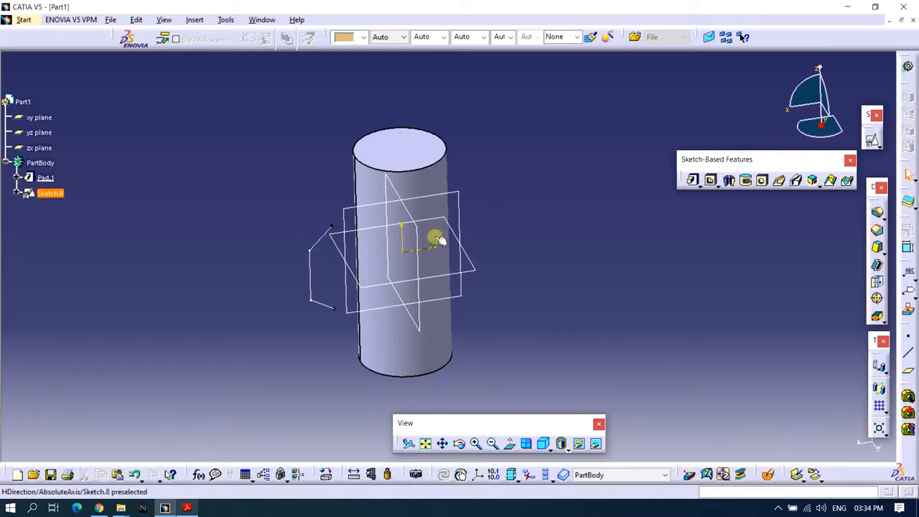
{"action": "middle_click_drag", "start_coordinate": [436, 237], "coordinate": [465, 214]}
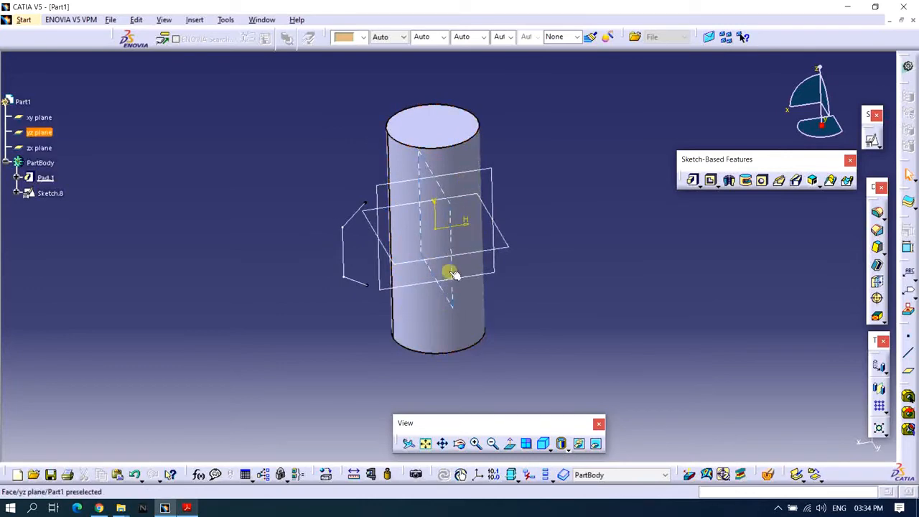
Step: Start a shaft from the open sketch beside the cylinder, revolve it about the sketch's vertical axis and preview the solid
{"action": "middle_click_drag", "start_coordinate": [454, 276], "coordinate": [417, 251]}
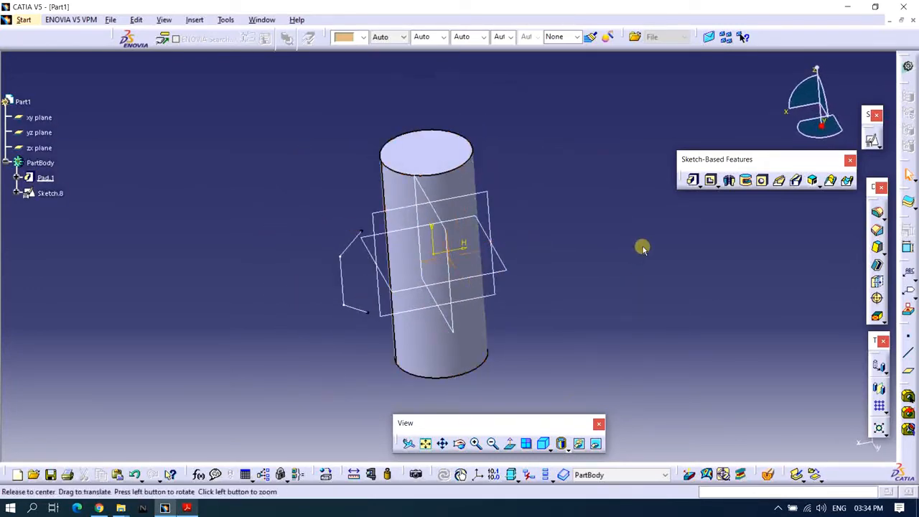
{"action": "middle_click_drag", "start_coordinate": [643, 248], "coordinate": [655, 254]}
{"action": "mouse_move", "coordinate": [525, 261]}
{"action": "middle_mouse_down"}
{"action": "mouse_move", "coordinate": [511, 269]}
{"action": "mouse_move", "coordinate": [507, 248]}
{"action": "mouse_move", "coordinate": [495, 322]}
{"action": "mouse_move", "coordinate": [505, 283]}
{"action": "mouse_move", "coordinate": [568, 273]}
{"action": "mouse_move", "coordinate": [564, 251]}
{"action": "mouse_move", "coordinate": [644, 260]}
{"action": "middle_mouse_up"}
{"action": "middle_click", "coordinate": [565, 252]}
{"action": "left_click", "coordinate": [729, 183]}
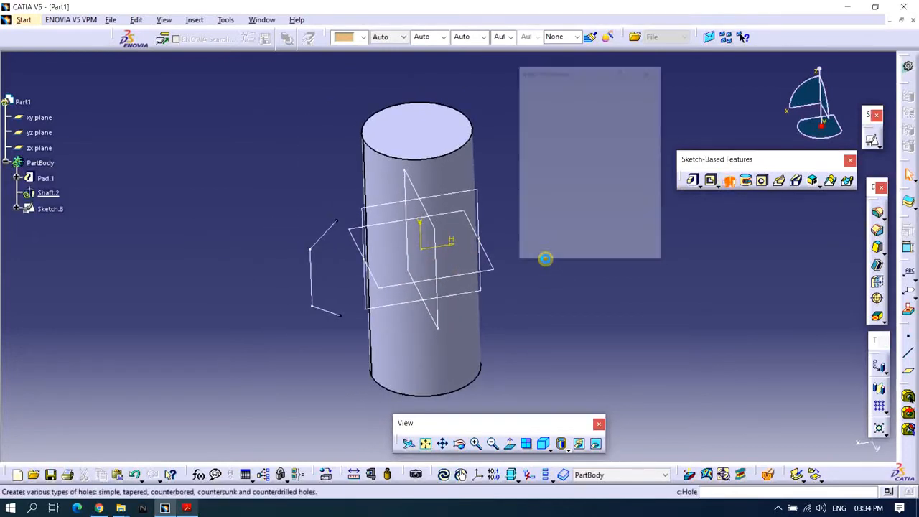
{"action": "left_click", "coordinate": [334, 225]}
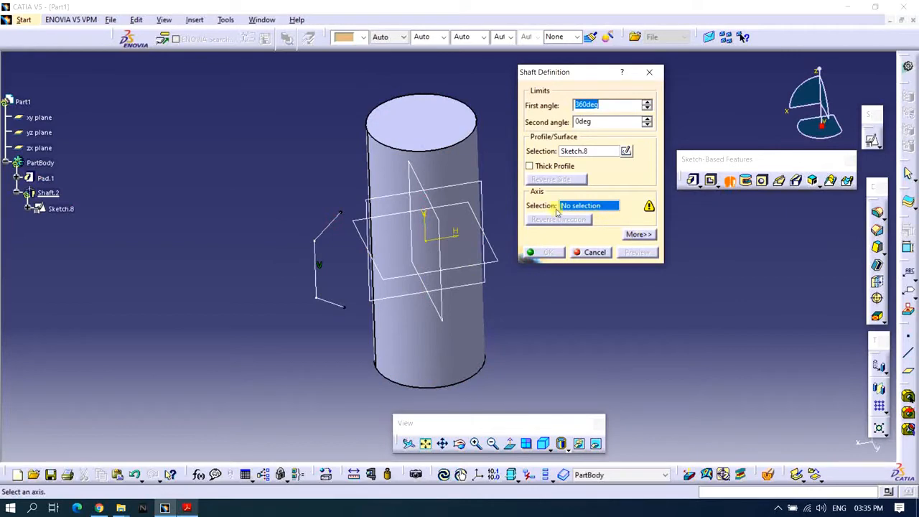
{"action": "left_click", "coordinate": [431, 235]}
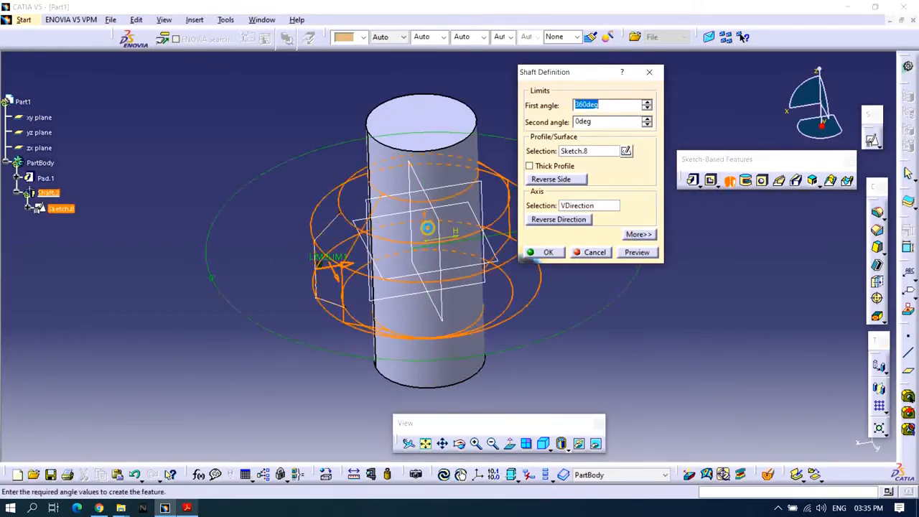
{"action": "middle_click_drag", "start_coordinate": [431, 235], "coordinate": [402, 270]}
{"action": "left_click", "coordinate": [637, 252]}
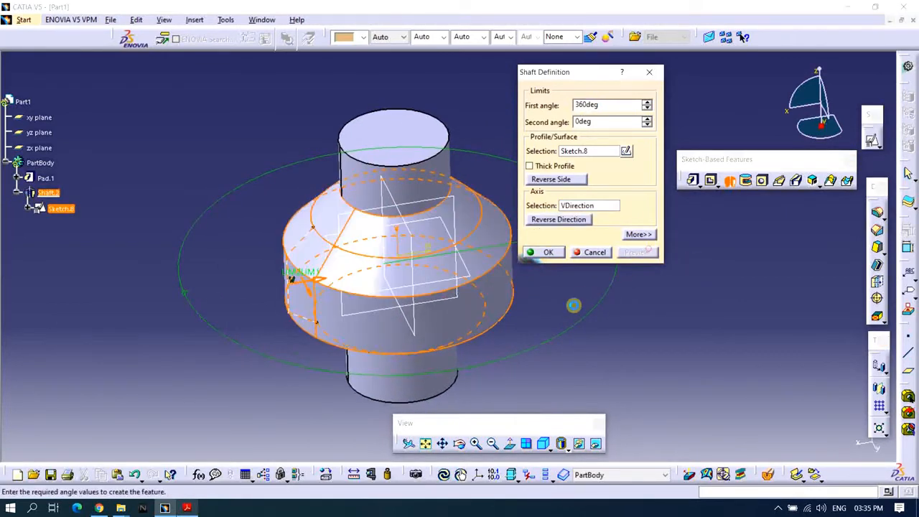
Step: Examine the previewed solid shaft around the cylinder, comparing it with the open profile's ends
{"action": "middle_click_drag", "start_coordinate": [570, 304], "coordinate": [294, 301]}
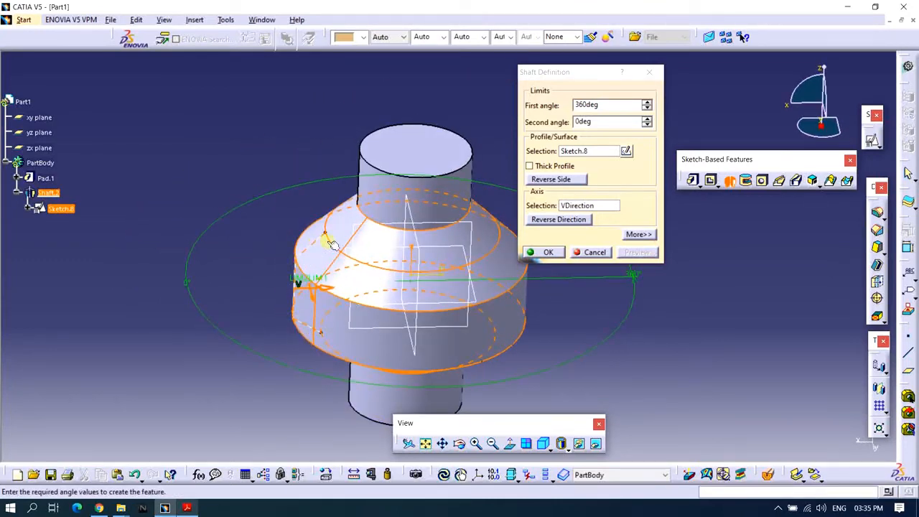
{"action": "middle_click_drag", "start_coordinate": [332, 244], "coordinate": [589, 226]}
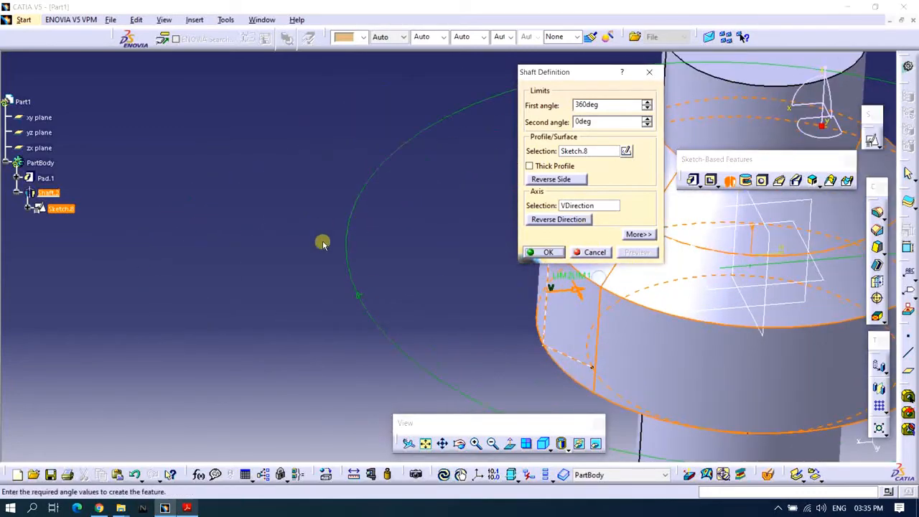
{"action": "middle_click_drag", "start_coordinate": [323, 244], "coordinate": [411, 213]}
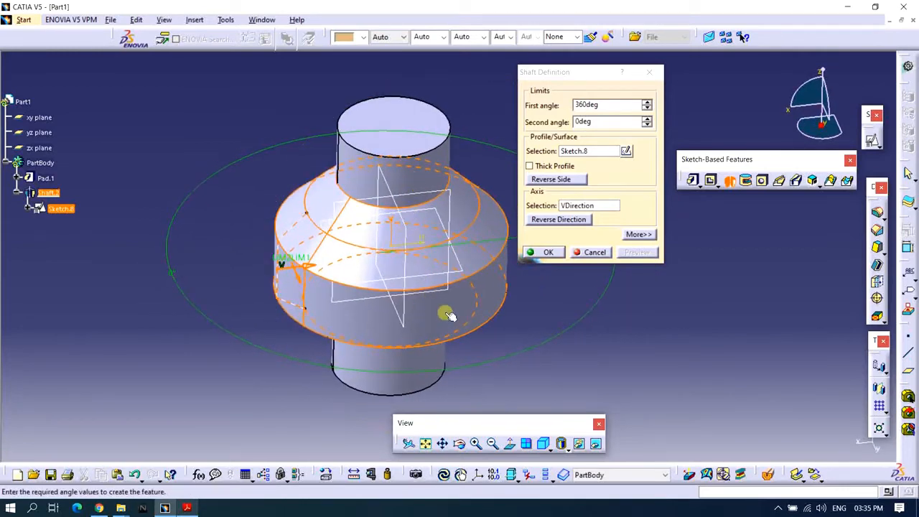
{"action": "middle_click_drag", "start_coordinate": [437, 285], "coordinate": [431, 270]}
{"action": "mouse_move", "coordinate": [377, 308]}
{"action": "middle_mouse_down"}
{"action": "mouse_move", "coordinate": [395, 335]}
{"action": "mouse_move", "coordinate": [388, 305]}
{"action": "middle_mouse_up"}
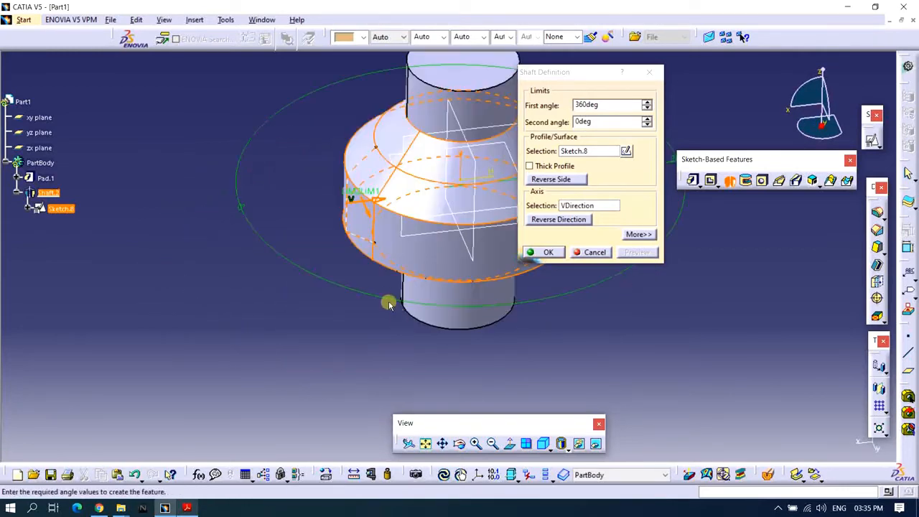
{"action": "middle_click_drag", "start_coordinate": [418, 128], "coordinate": [414, 310]}
{"action": "middle_click_drag", "start_coordinate": [455, 254], "coordinate": [375, 282]}
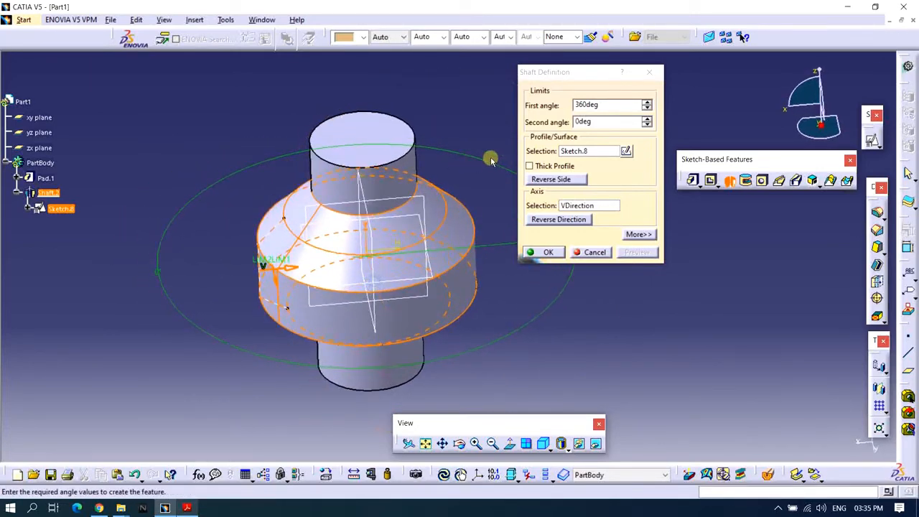
Step: Enable Thick Profile for the shaft, preview it and inspect the space between the thin wall and the cylinder
{"action": "left_click", "coordinate": [531, 166]}
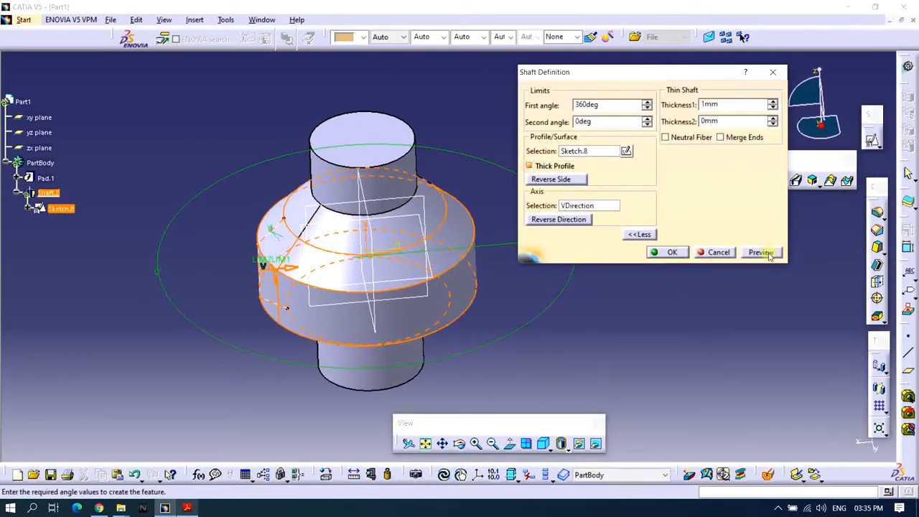
{"action": "middle_click_drag", "start_coordinate": [308, 328], "coordinate": [232, 264]}
{"action": "middle_click_drag", "start_coordinate": [420, 184], "coordinate": [381, 281]}
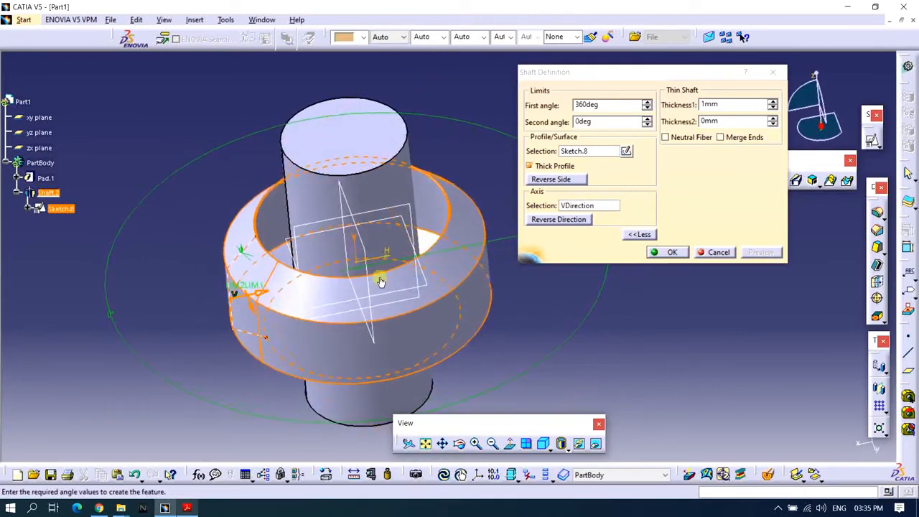
{"action": "middle_click_drag", "start_coordinate": [280, 321], "coordinate": [334, 281]}
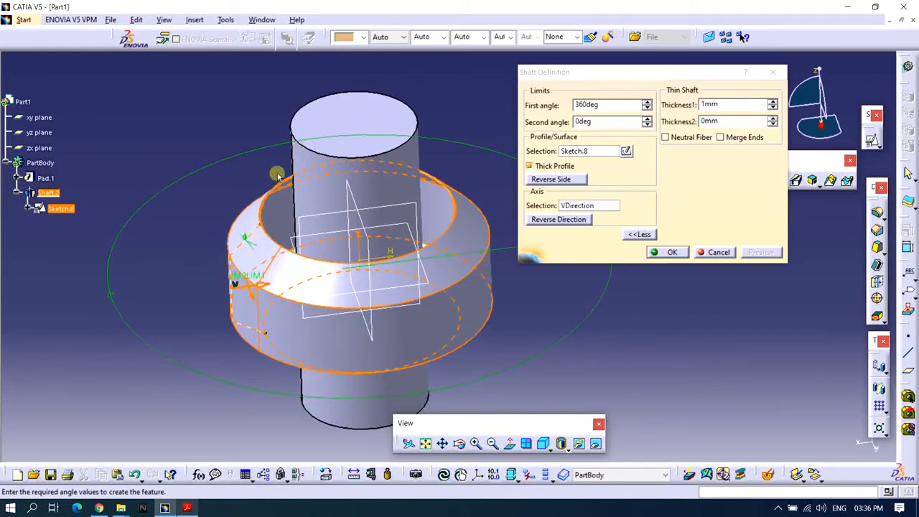
{"action": "middle_click_drag", "start_coordinate": [445, 267], "coordinate": [406, 291]}
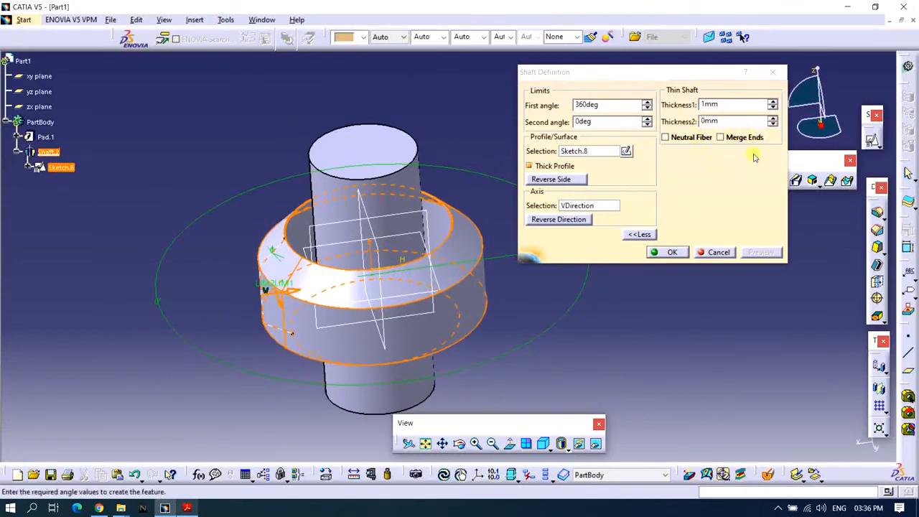
Step: Enable Merge Ends for the thin shaft, preview the wall's ends against the cylinder and create the shaft
{"action": "left_click", "coordinate": [720, 138]}
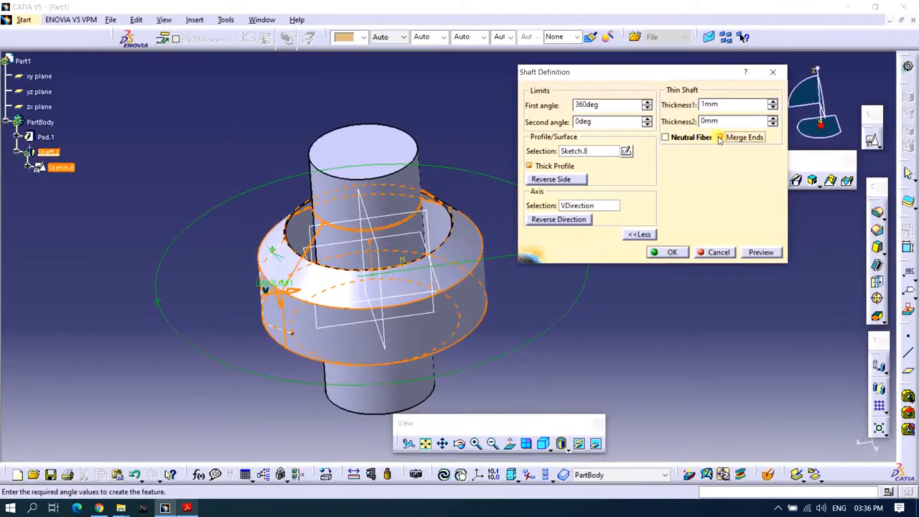
{"action": "middle_click_drag", "start_coordinate": [408, 325], "coordinate": [424, 284]}
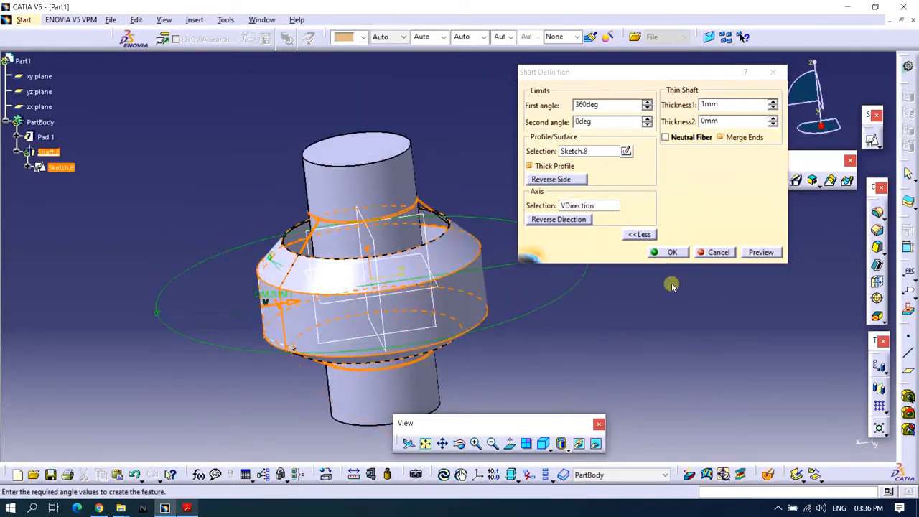
{"action": "left_click", "coordinate": [762, 253]}
{"action": "middle_click_drag", "start_coordinate": [472, 312], "coordinate": [420, 269]}
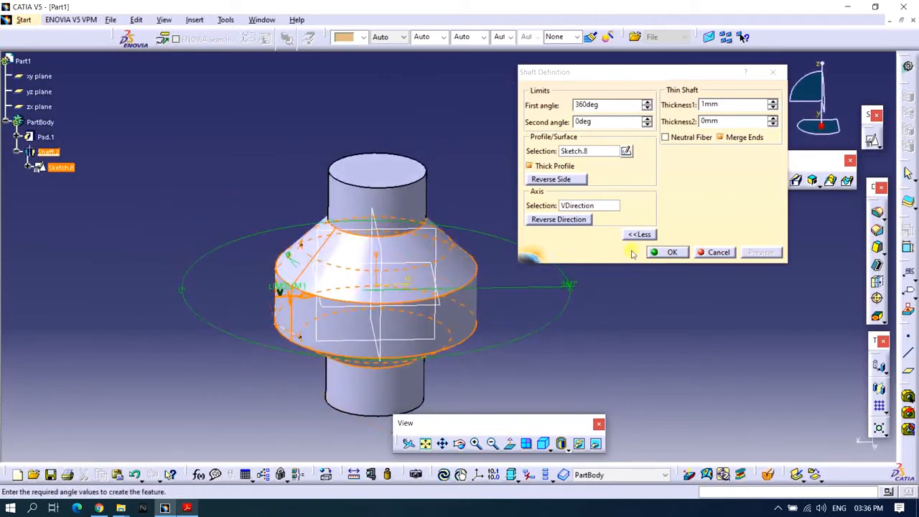
{"action": "left_click", "coordinate": [664, 252]}
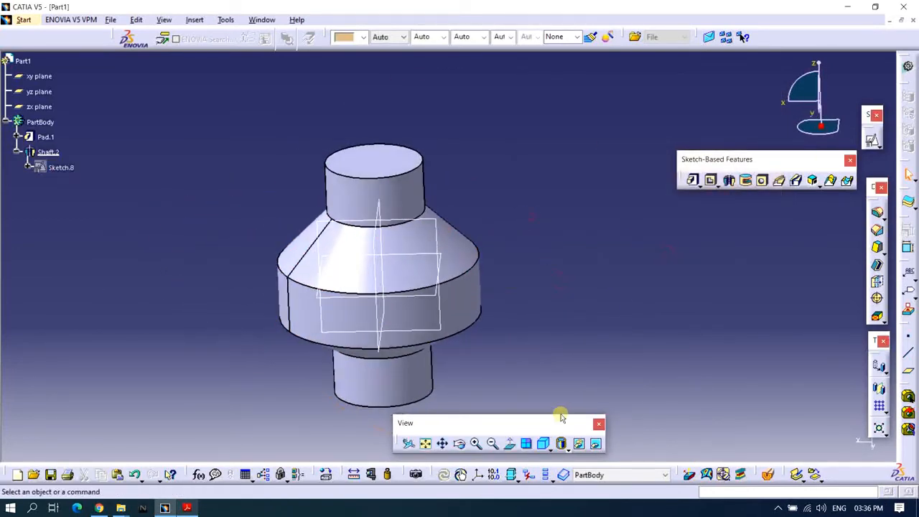
Step: Cut the part with a dynamic section to examine the thin wall's junction with the cylinder, and restore the full view
{"action": "left_click", "coordinate": [769, 474]}
{"action": "middle_click_drag", "start_coordinate": [365, 246], "coordinate": [447, 200]}
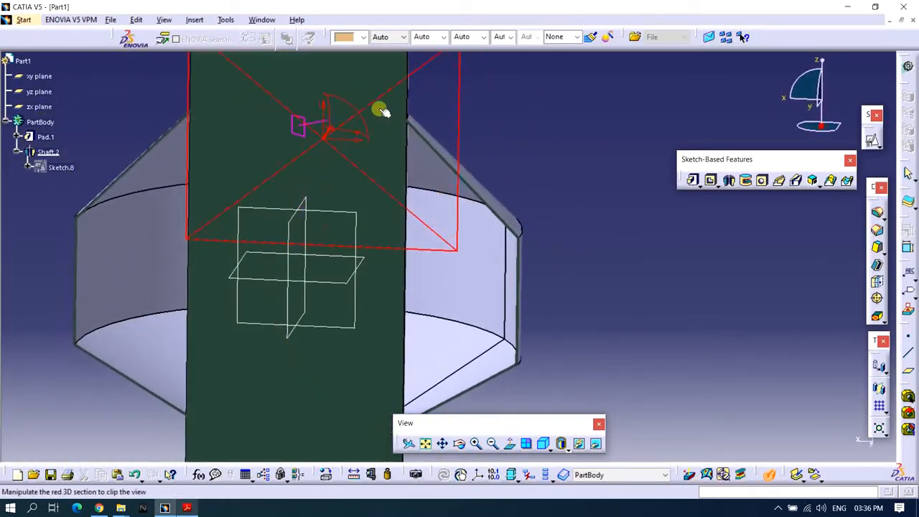
{"action": "middle_click_drag", "start_coordinate": [383, 111], "coordinate": [541, 314]}
{"action": "left_click", "coordinate": [772, 474]}
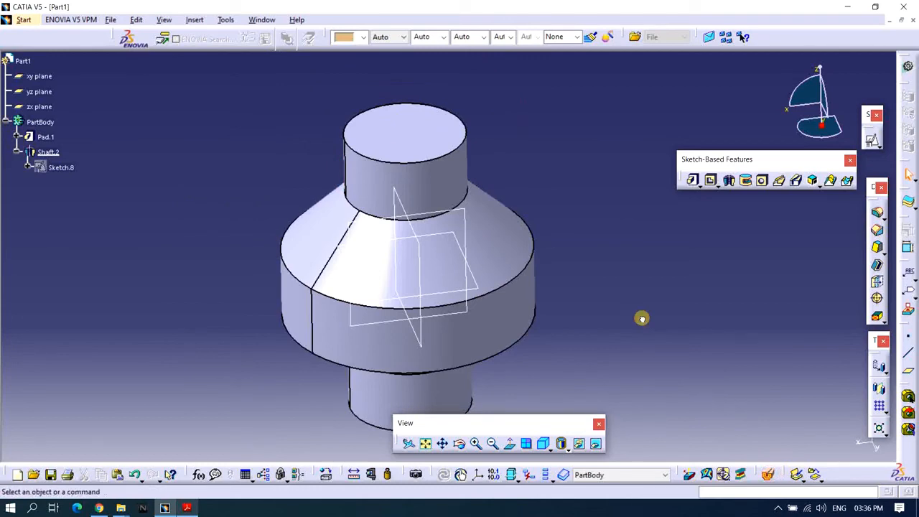
{"action": "middle_click_drag", "start_coordinate": [642, 318], "coordinate": [573, 219]}
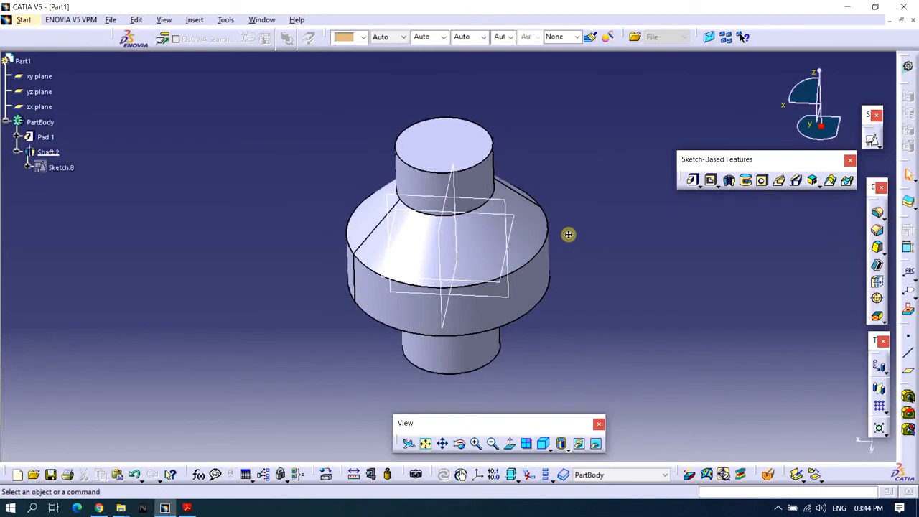